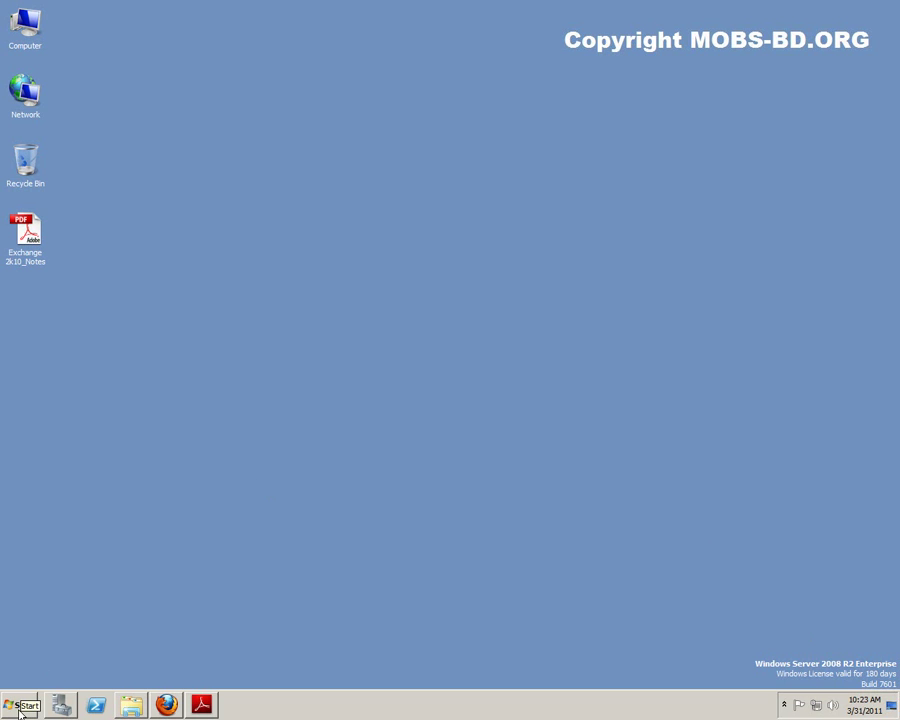
Check the computer's basic system information, including Windows edition, computer name and domain, and close it.
click(20, 712)
click(261, 250)
right_click(27, 24)
click(80, 134)
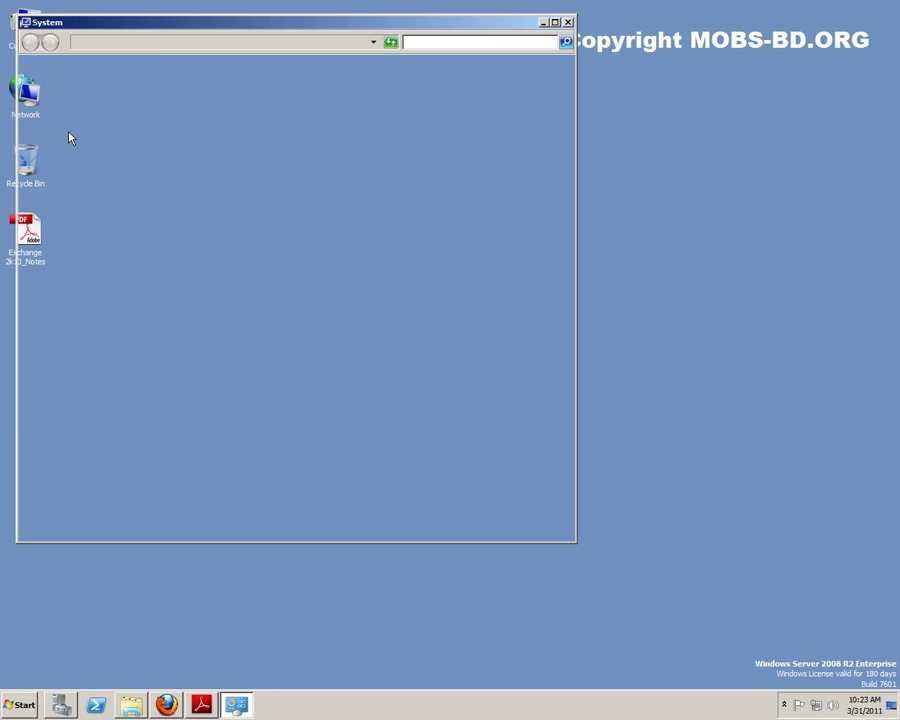
drag(231, 26, 365, 82)
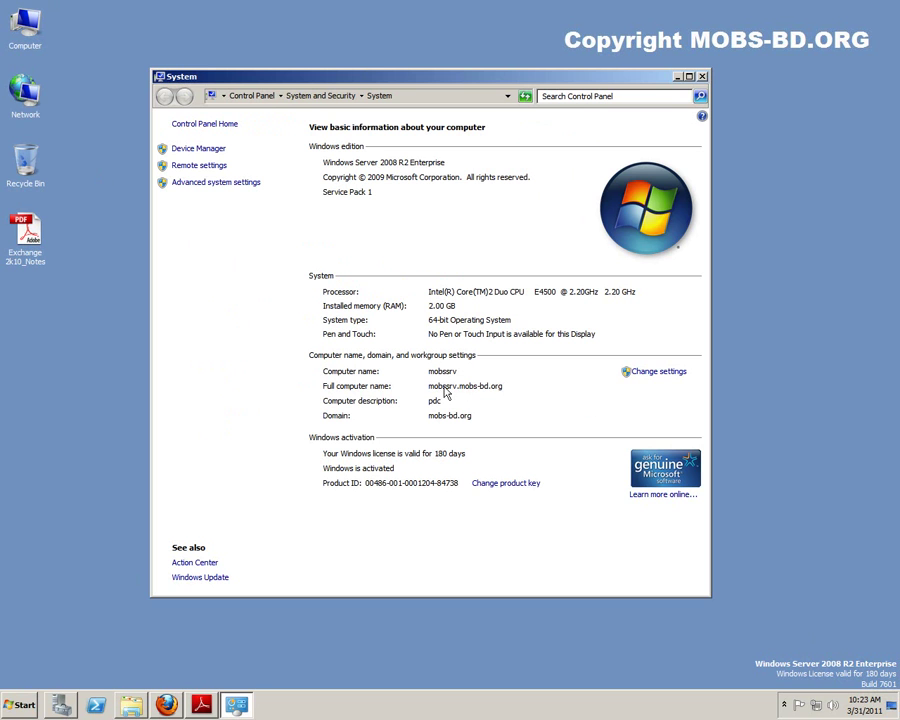
click(703, 76)
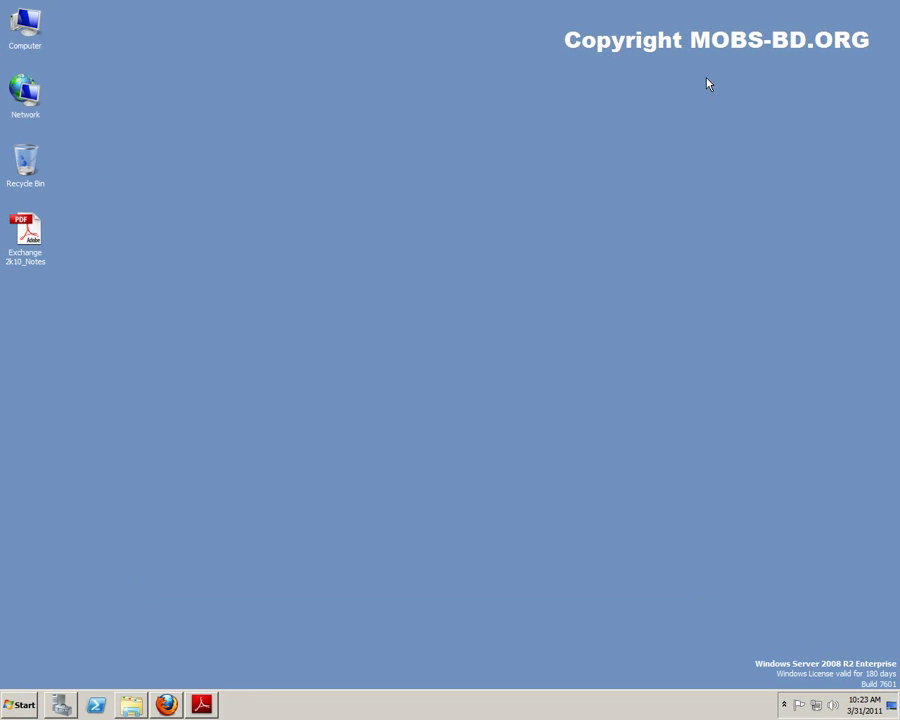
Switch to the Exchange 2k10_Notes PDF in Adobe Reader, then narrow and reposition its window.
click(200, 707)
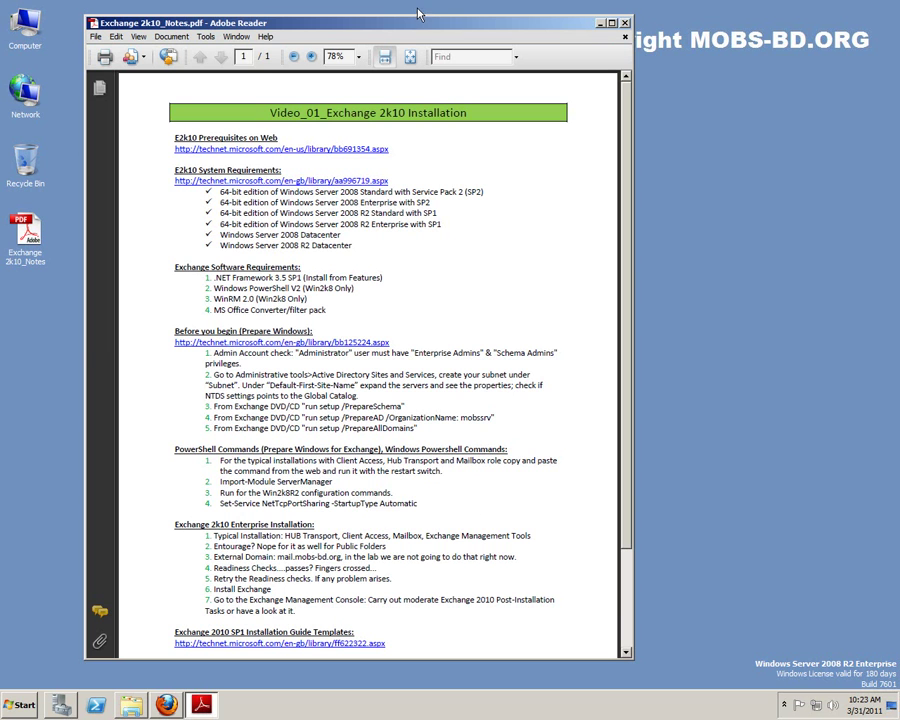
drag(405, 16, 375, 54)
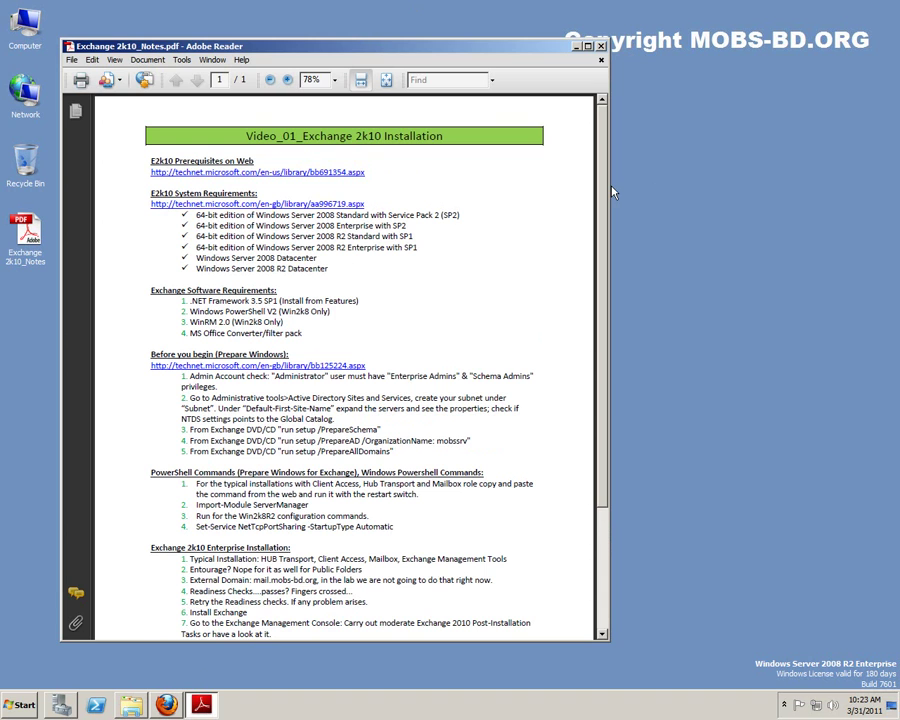
drag(608, 186, 568, 185)
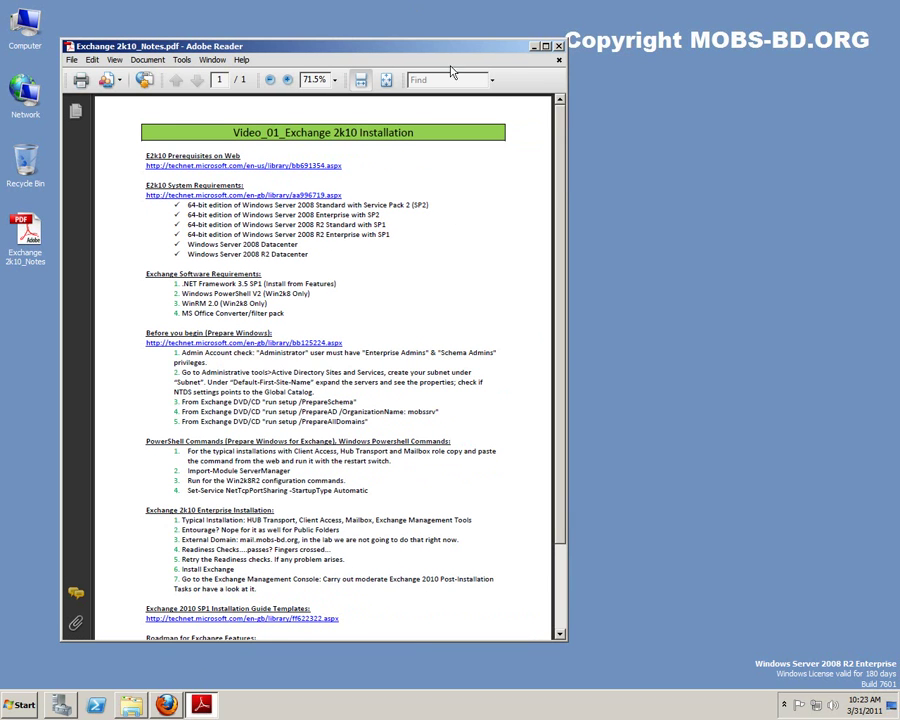
drag(447, 51, 440, 29)
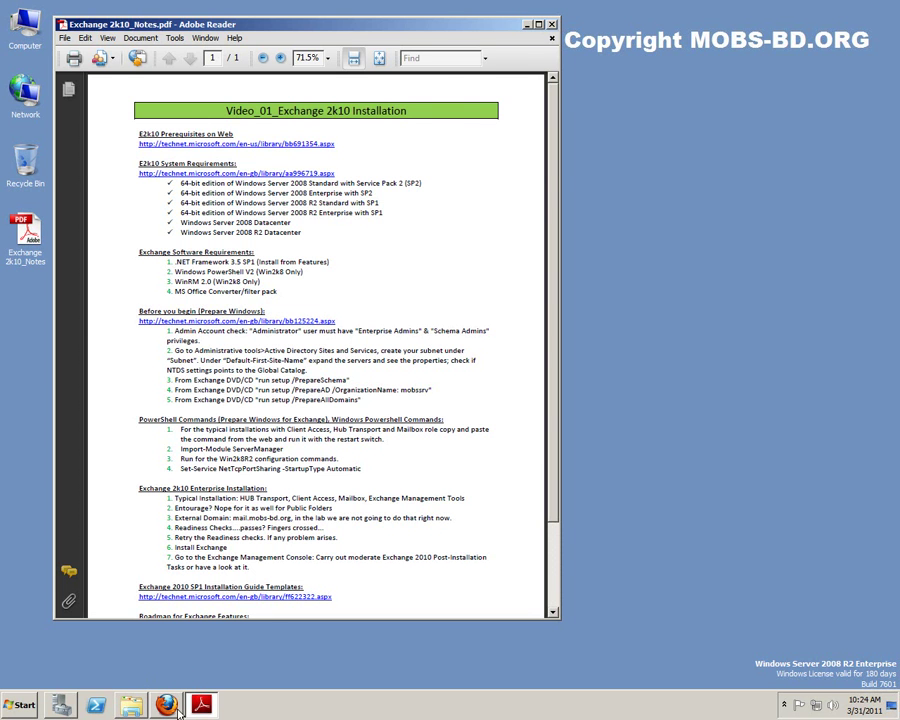
Review the Windows Server 2008 R2 operating system prerequisites on the Exchange 2010 Prerequisites page in Firefox, and minimize the browser.
key(alt+Tab)
double_click(437, 461)
scroll(437, 463, down, 2)
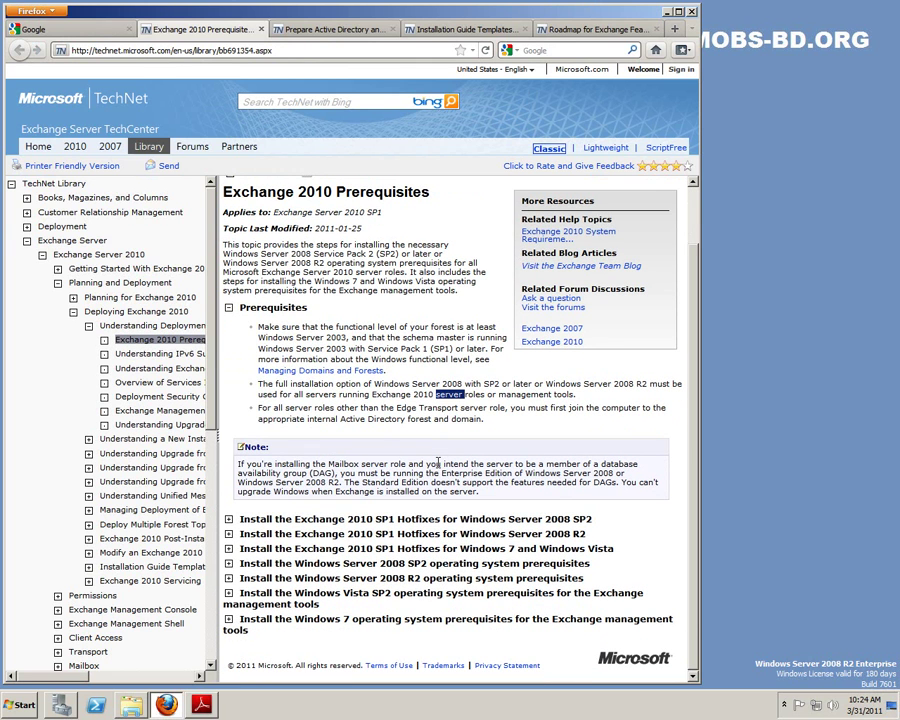
click(228, 580)
scroll(385, 603, down, 10)
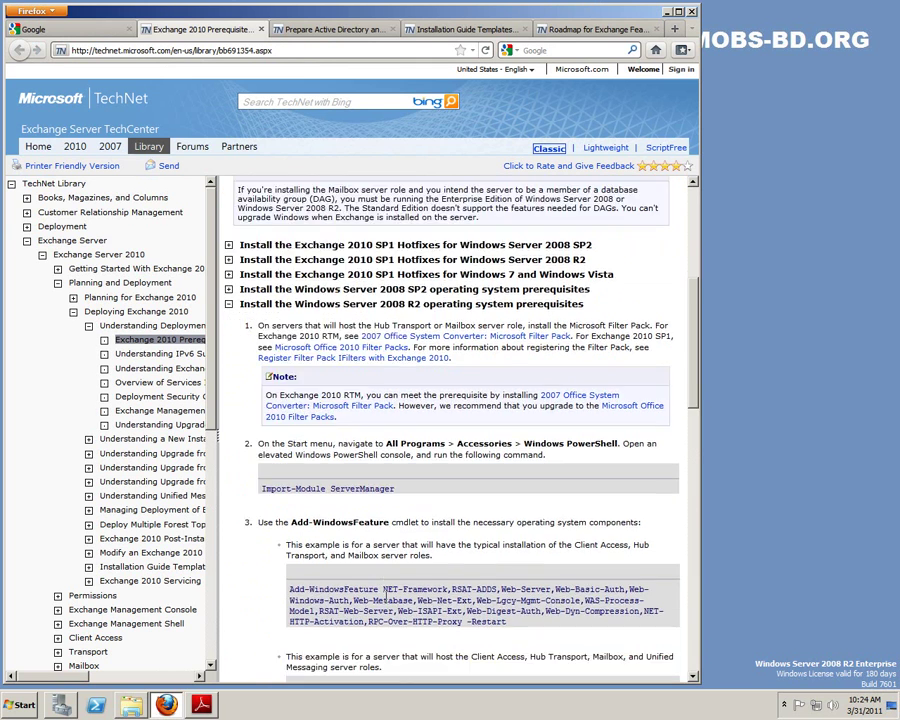
scroll(385, 603, down, 11)
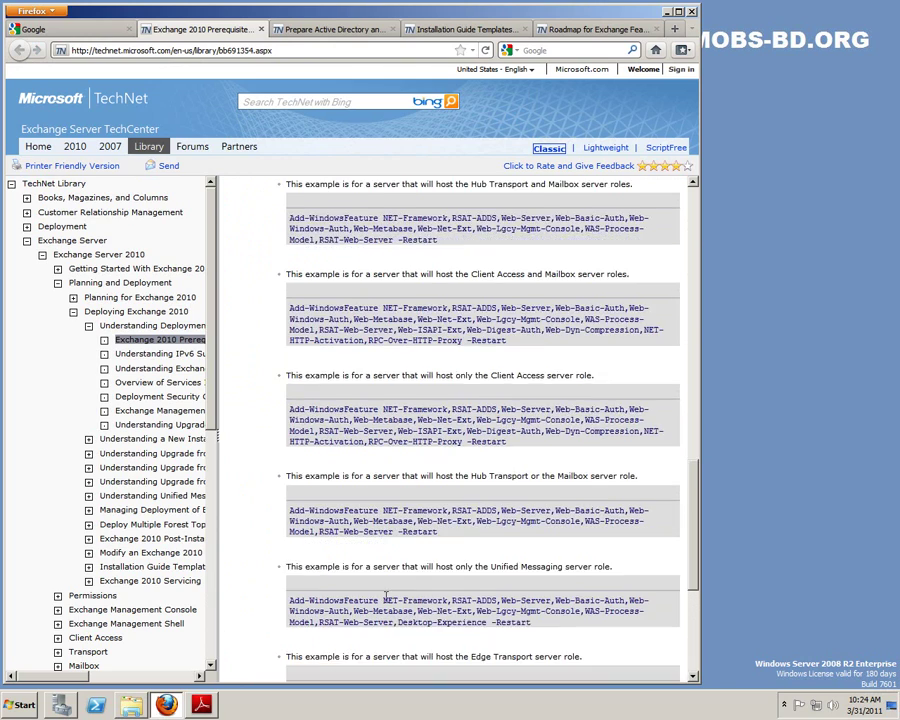
scroll(385, 603, up, 15)
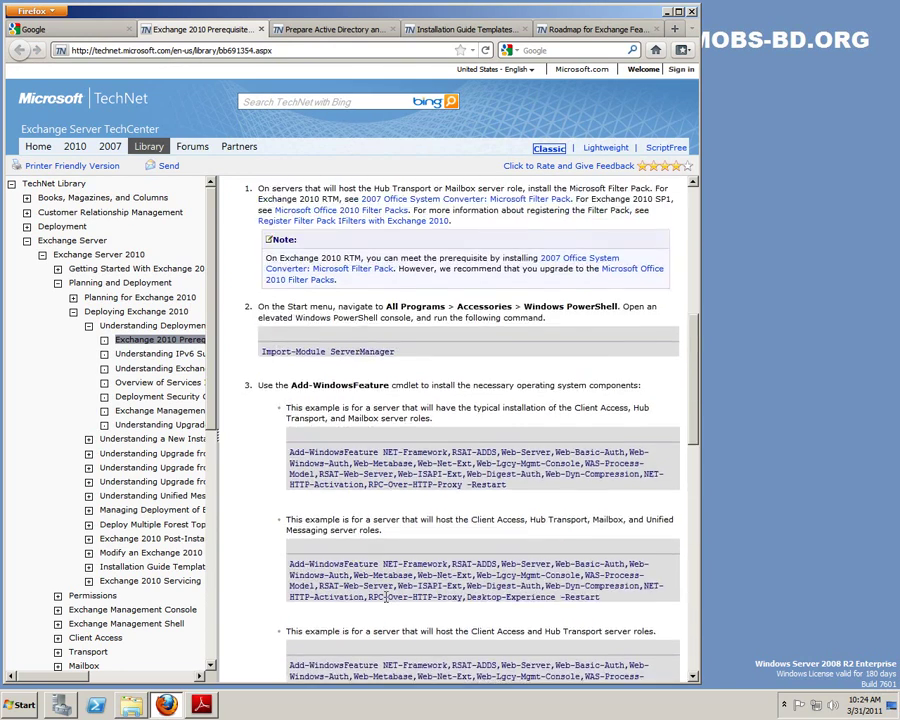
scroll(385, 603, up, 3)
scroll(385, 603, down, 4)
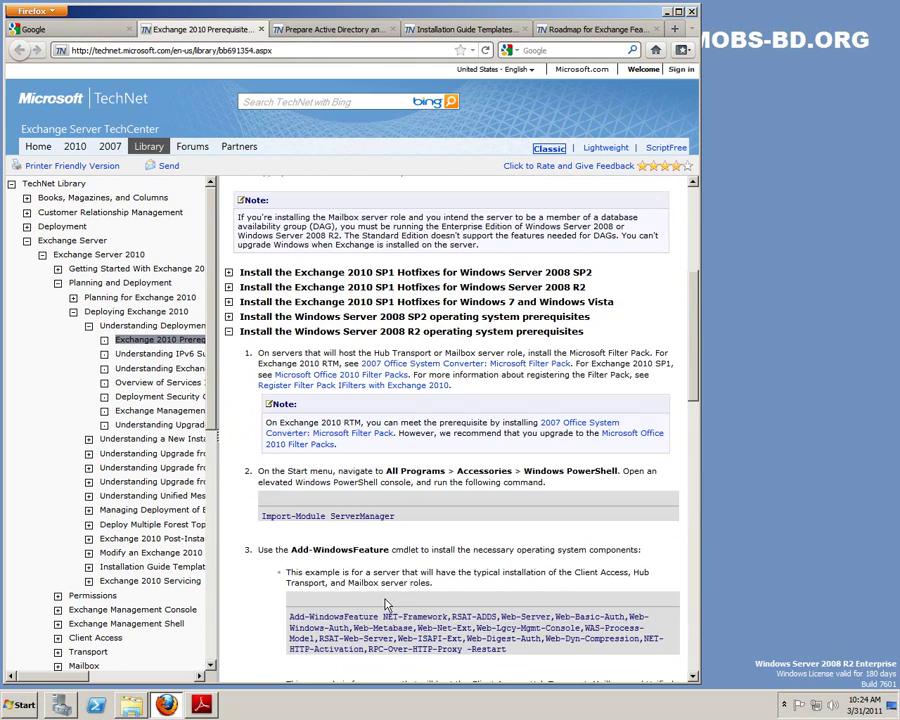
click(666, 12)
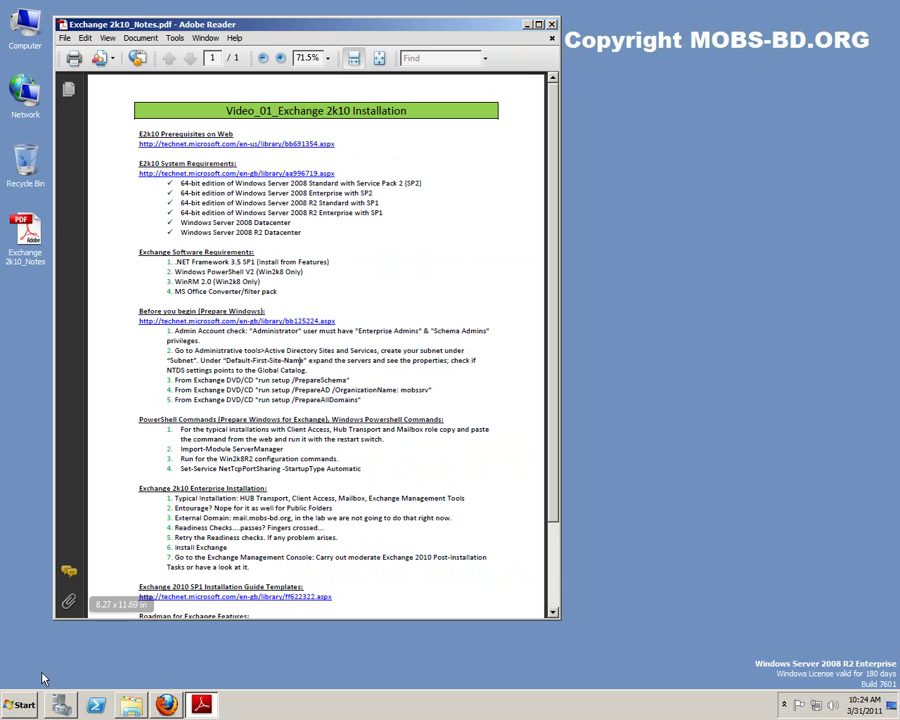
Open Active Directory Users and Computers and display the Users container of the mobs-bd.org domain.
click(20, 705)
mouse_move(220, 583)
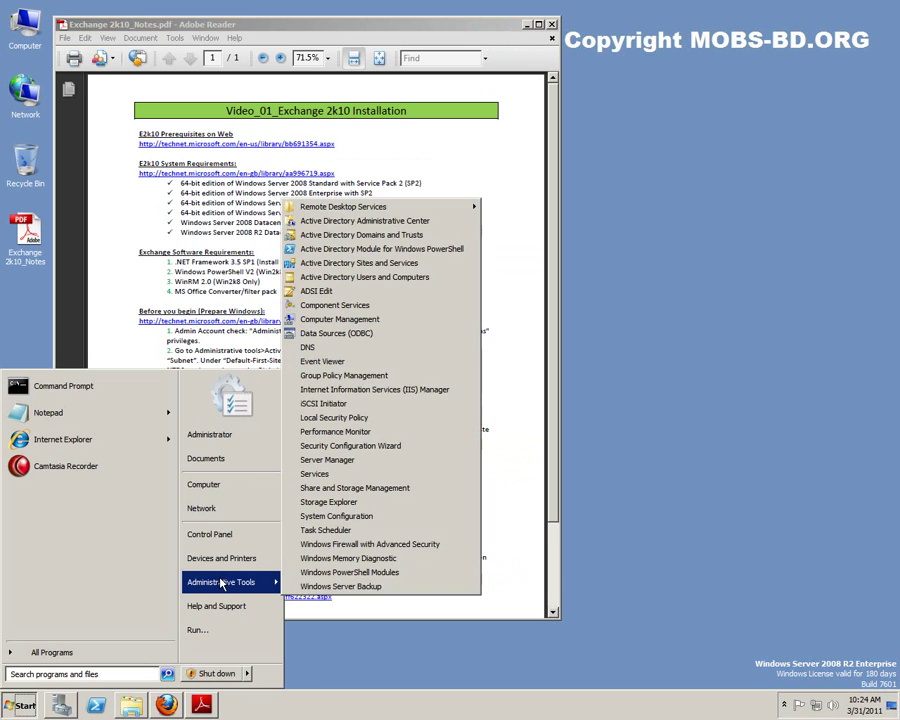
click(378, 279)
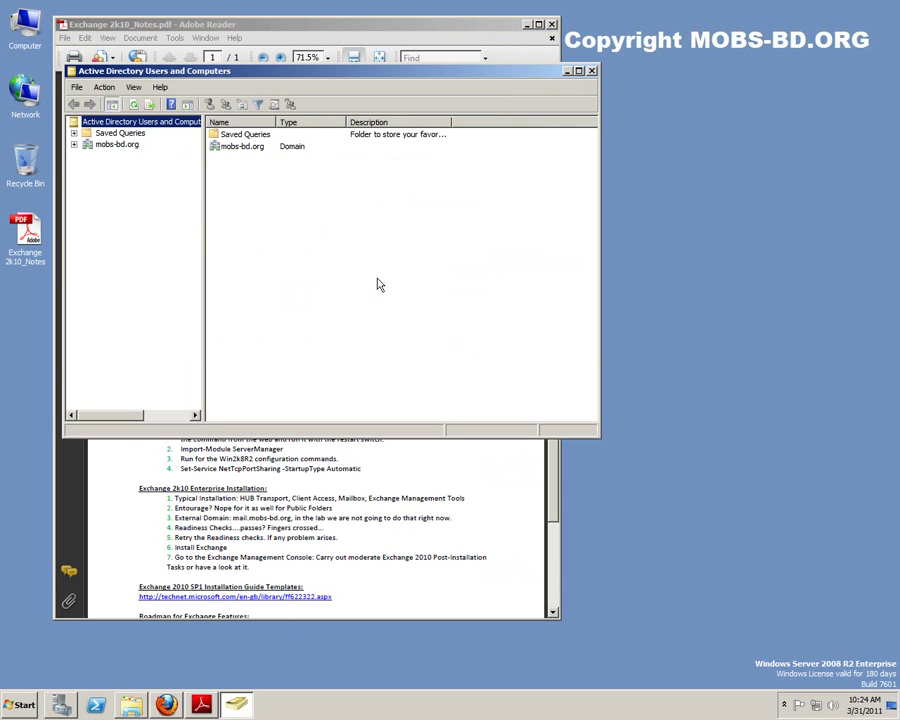
click(74, 147)
click(117, 212)
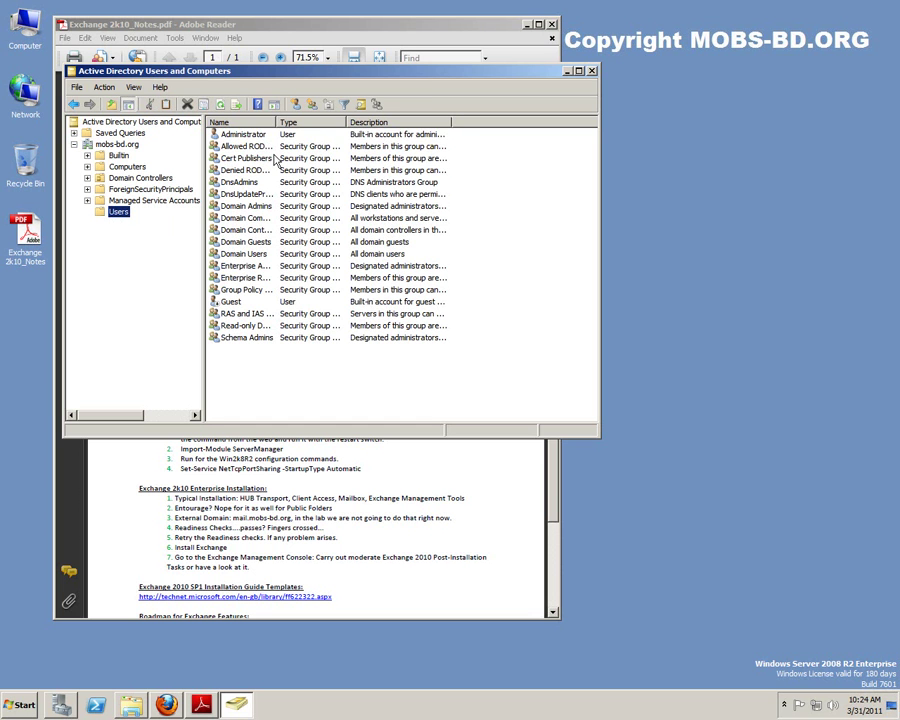
Check the Administrator account's group membership for Enterprise Admins and Schema Admins, then close its properties and minimize the console.
double_click(240, 132)
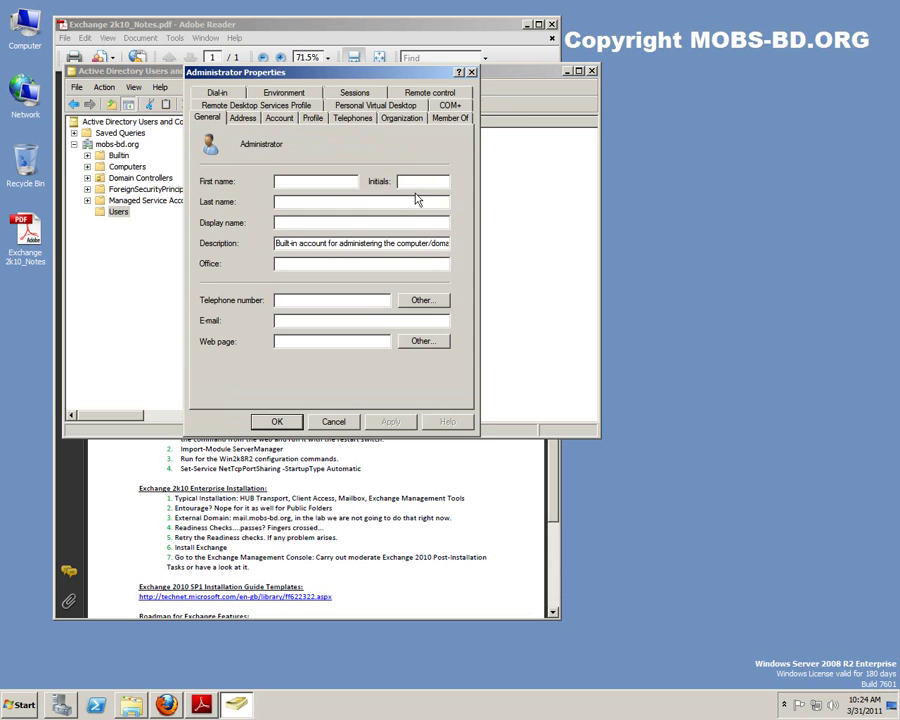
click(450, 119)
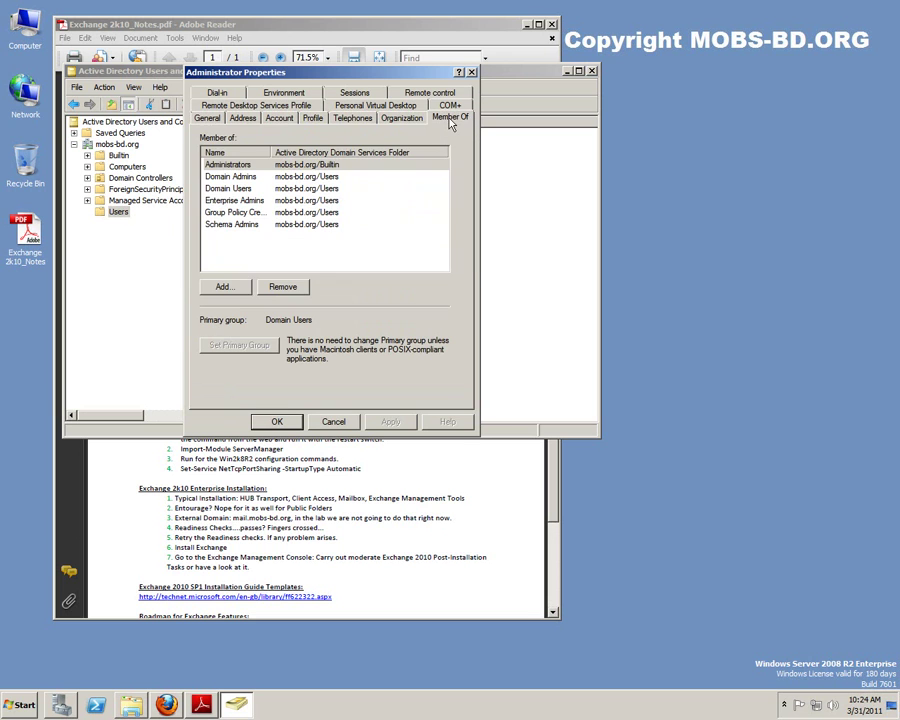
click(286, 164)
double_click(290, 152)
click(232, 200)
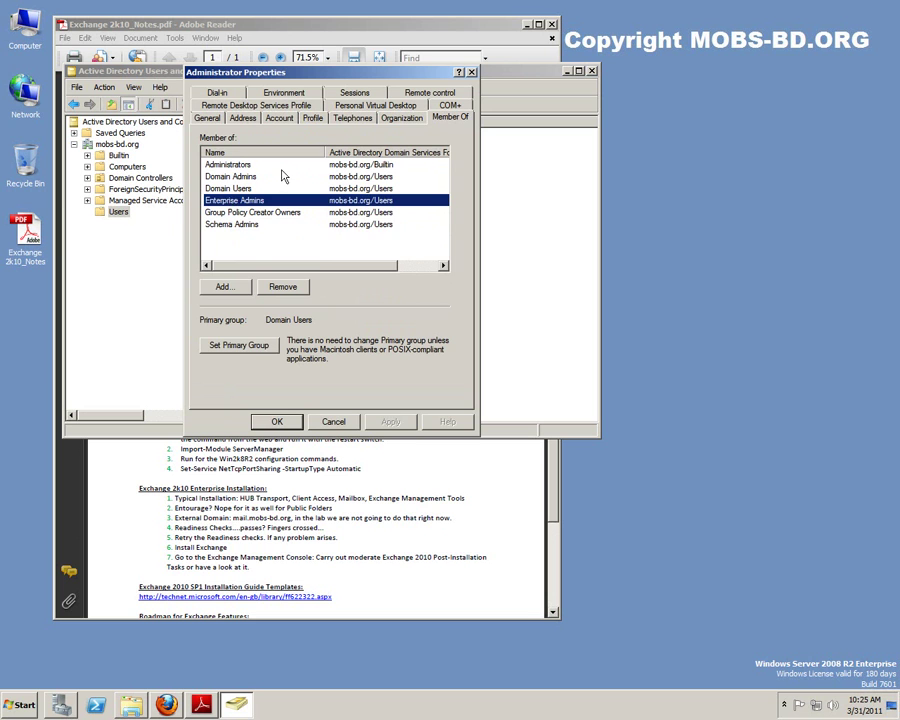
click(300, 226)
click(313, 257)
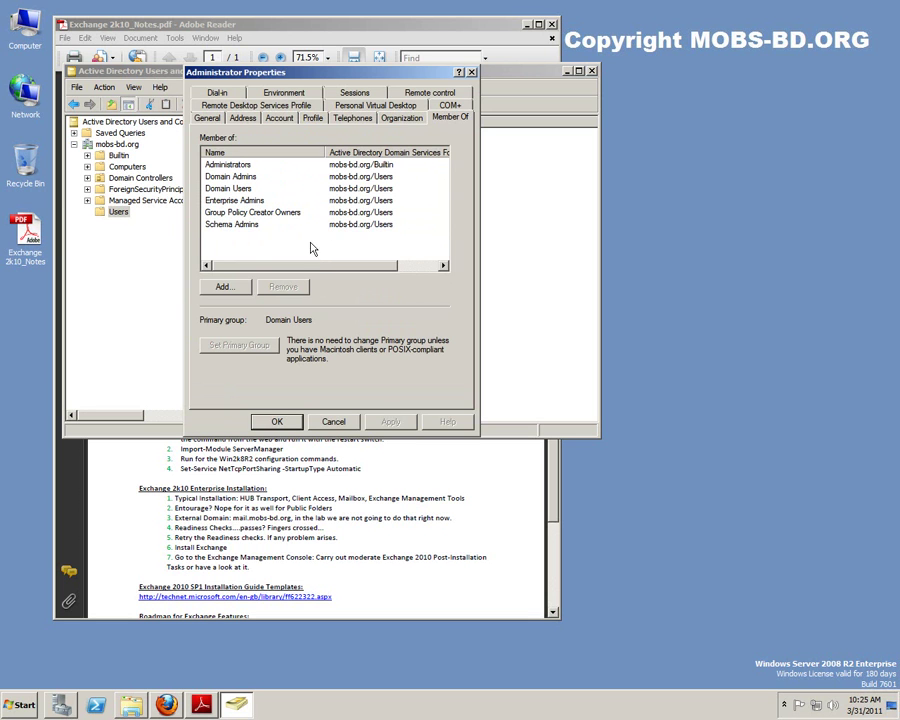
click(276, 421)
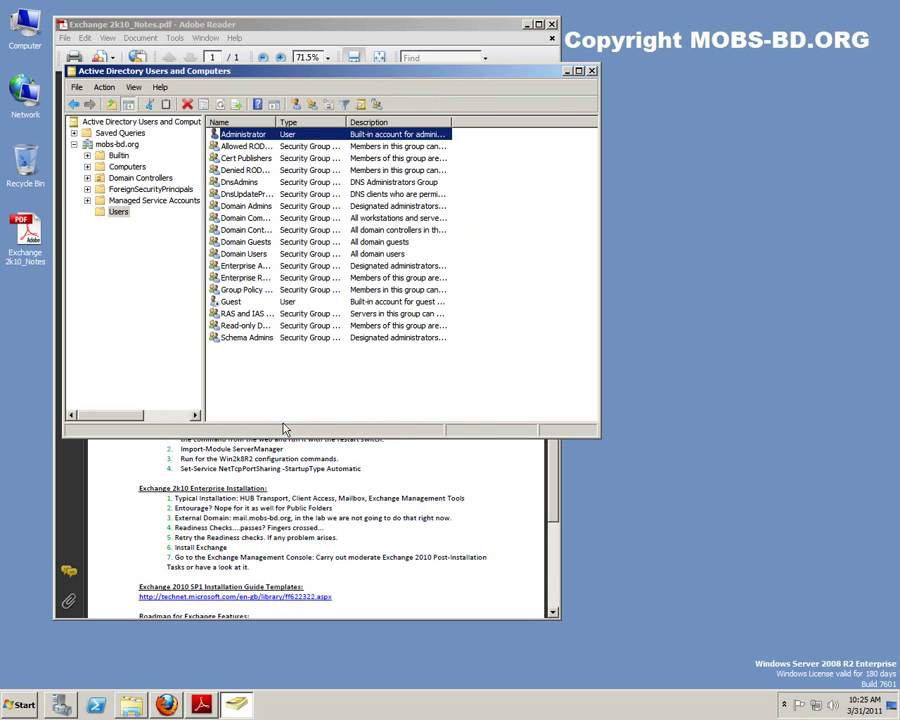
click(567, 72)
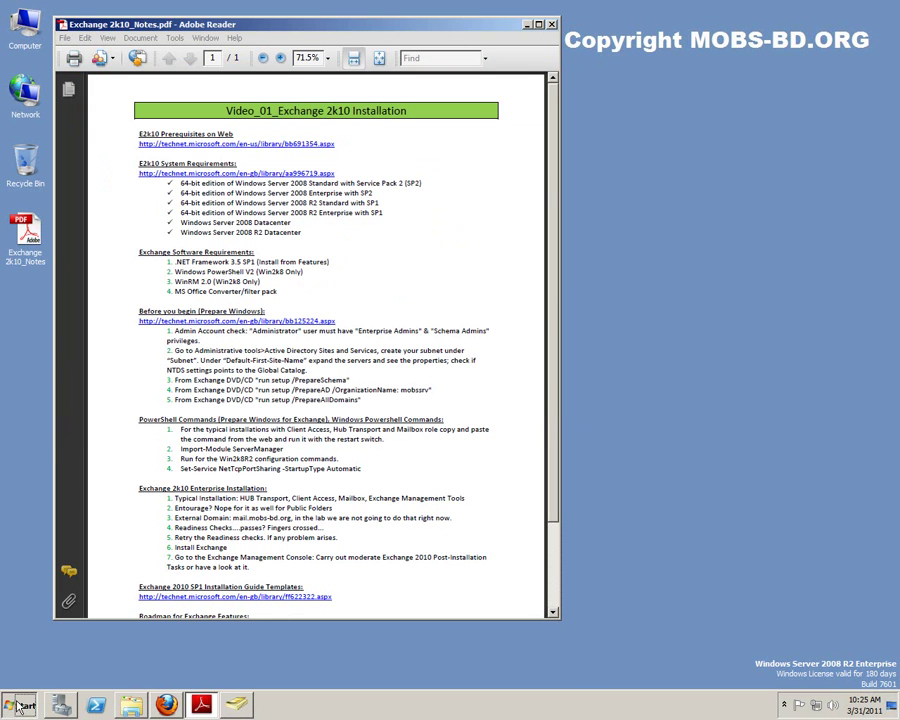
Open Active Directory Sites and Services in a restored window and display the Subnets container under Sites.
click(18, 706)
mouse_move(221, 582)
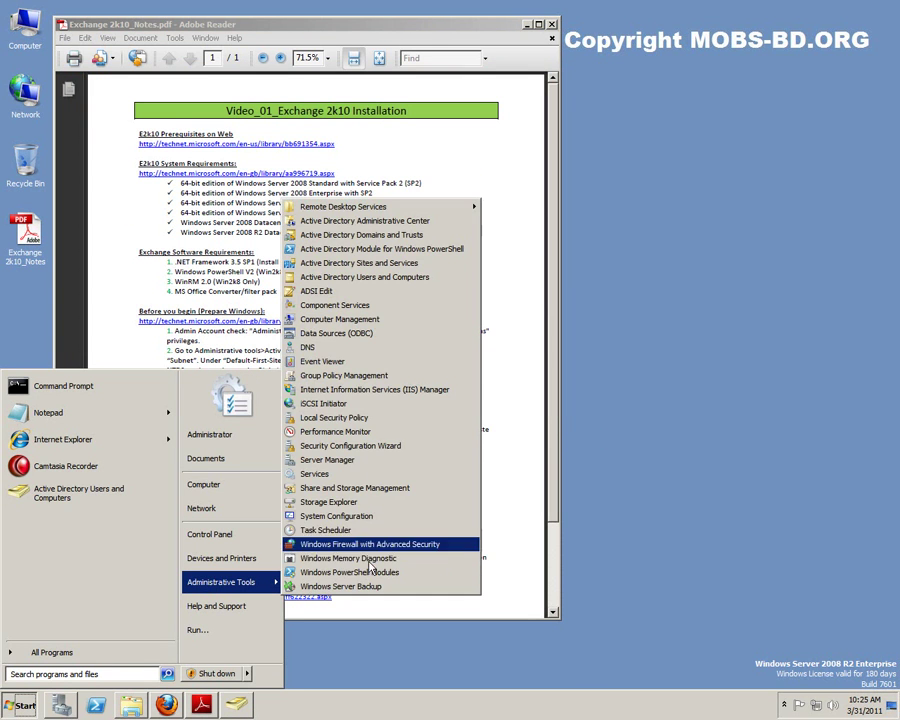
click(397, 265)
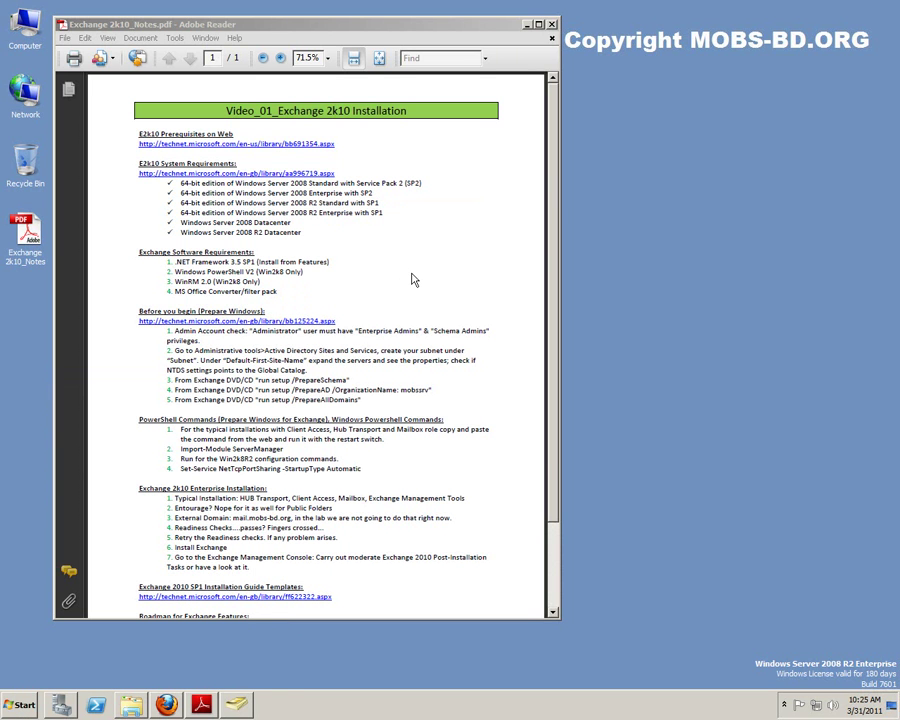
double_click(342, 106)
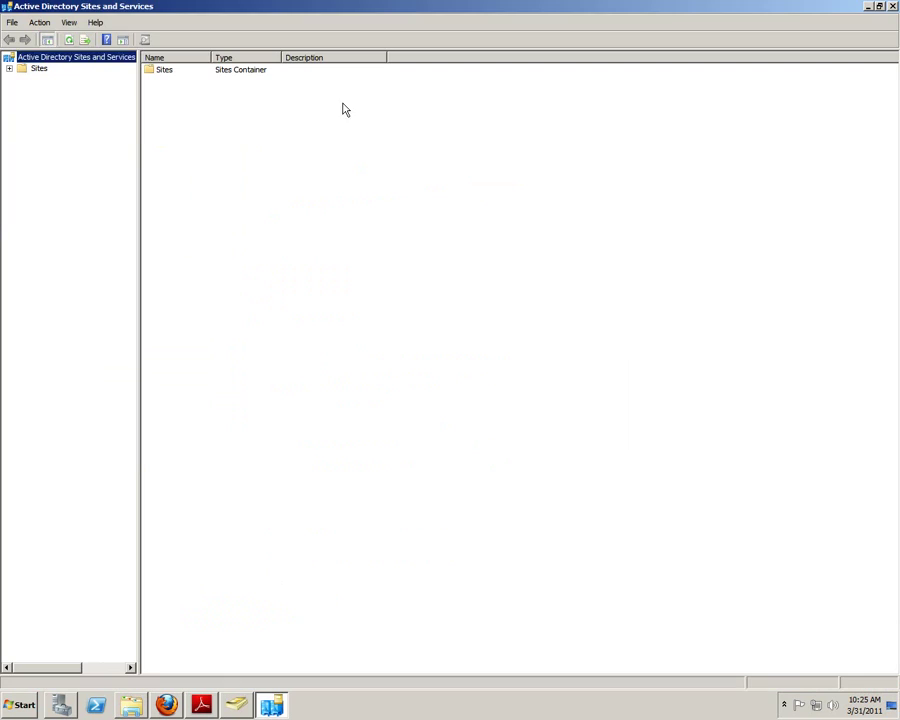
double_click(381, 8)
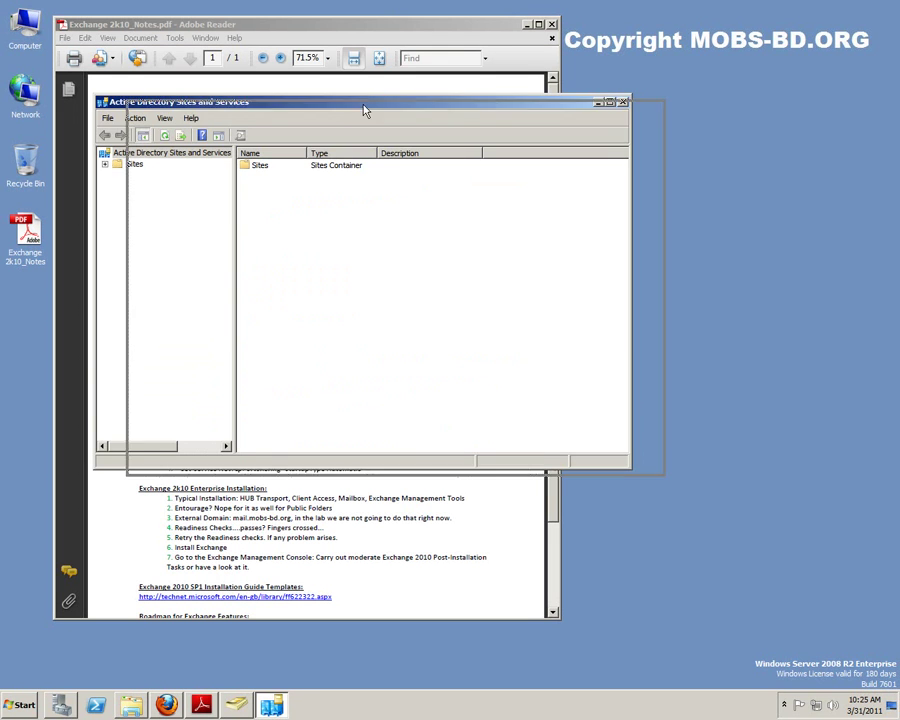
click(278, 187)
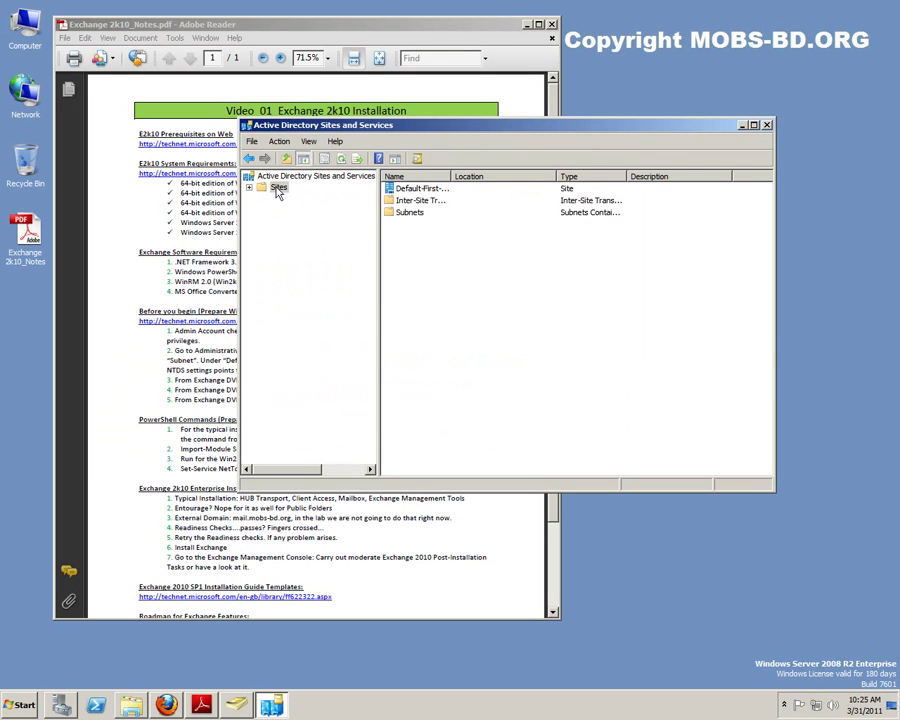
click(252, 188)
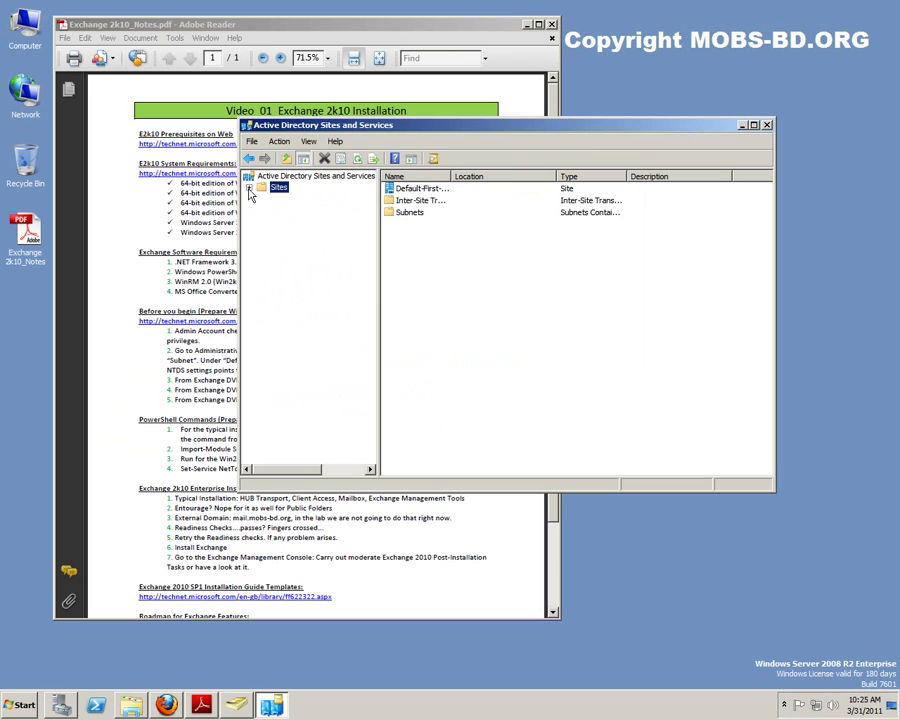
click(249, 188)
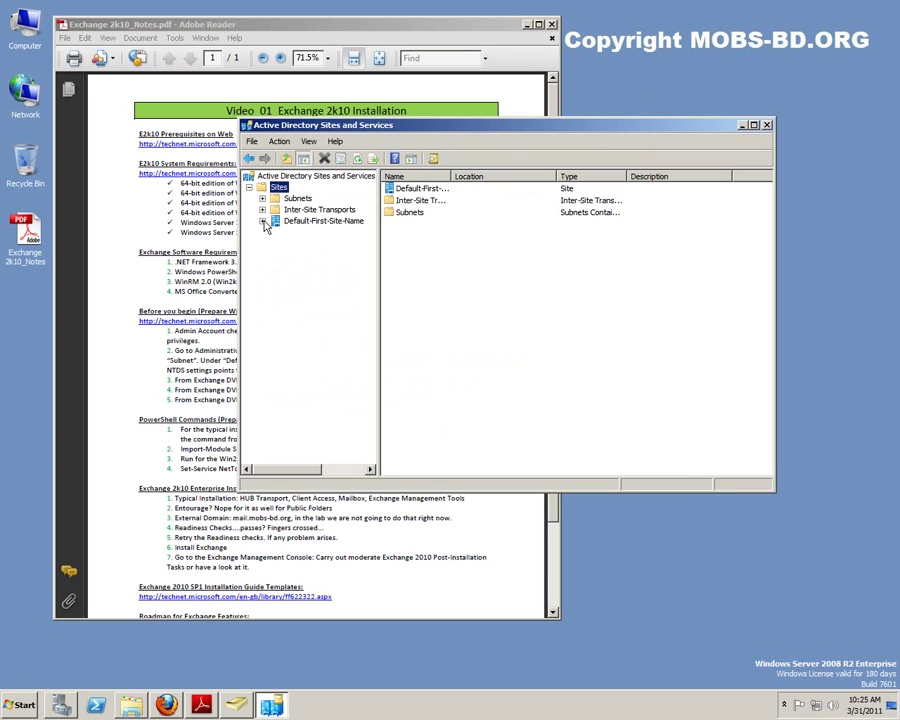
click(297, 198)
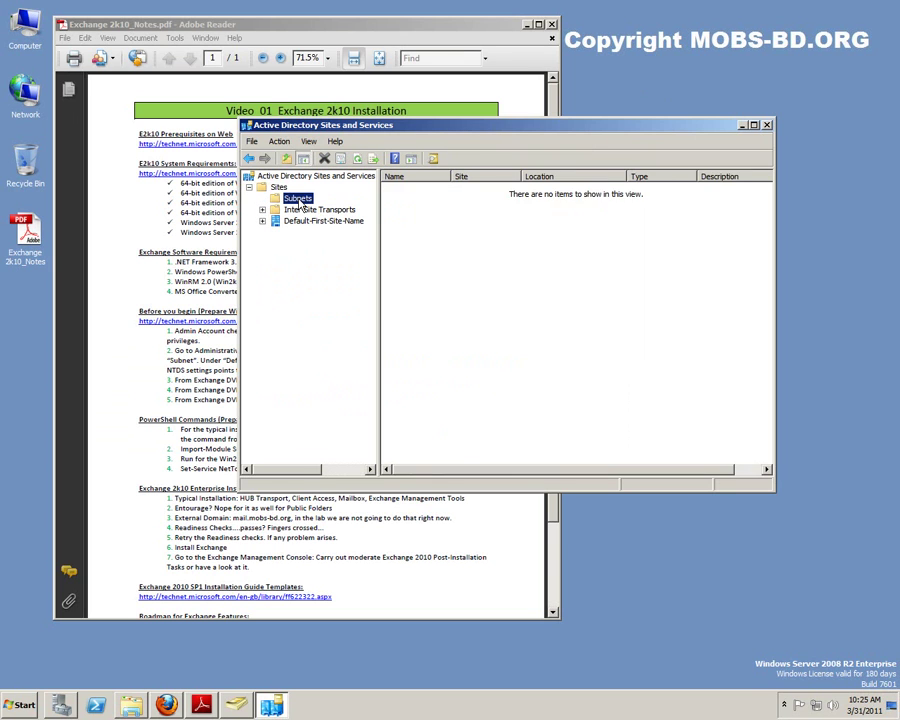
Fill in a new subnet with prefix 192.168.1.0/24 for Default-First-Site-Name and discard it.
right_click(405, 229)
mouse_move(464, 278)
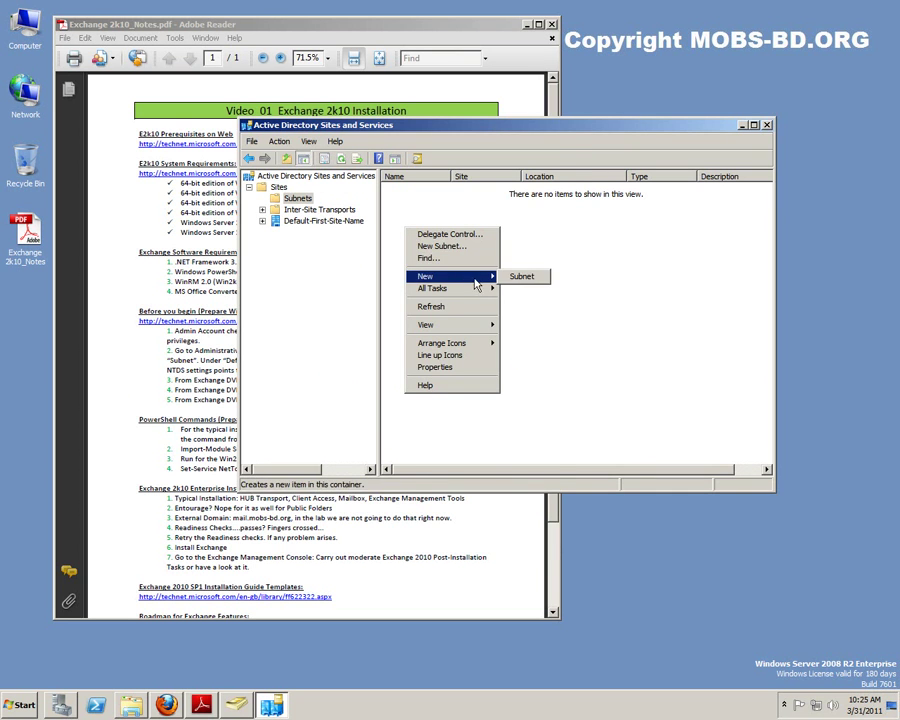
click(518, 276)
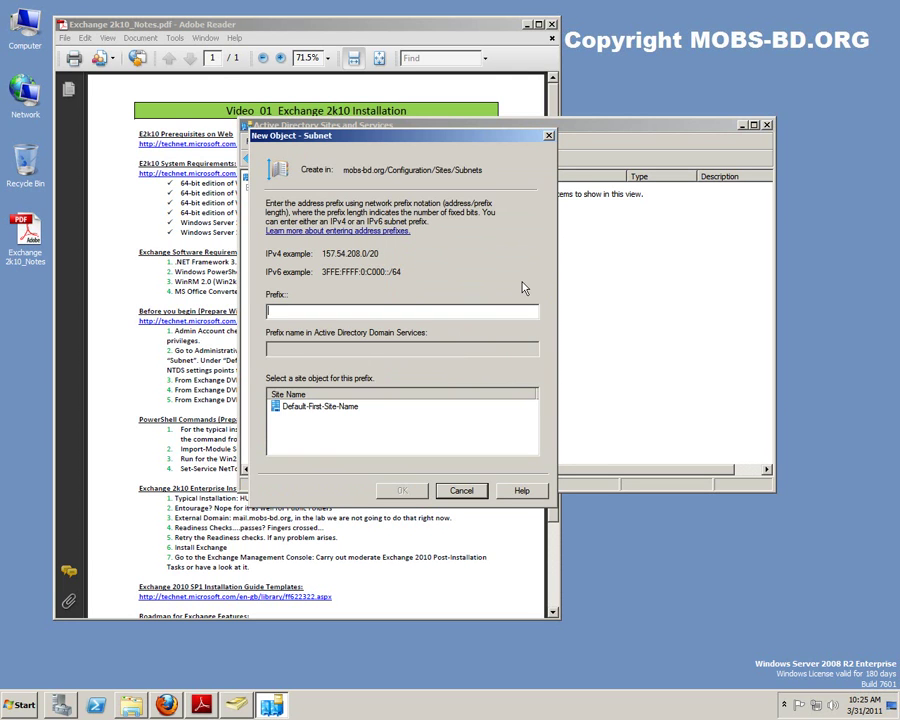
text(192.168.1.0/24)
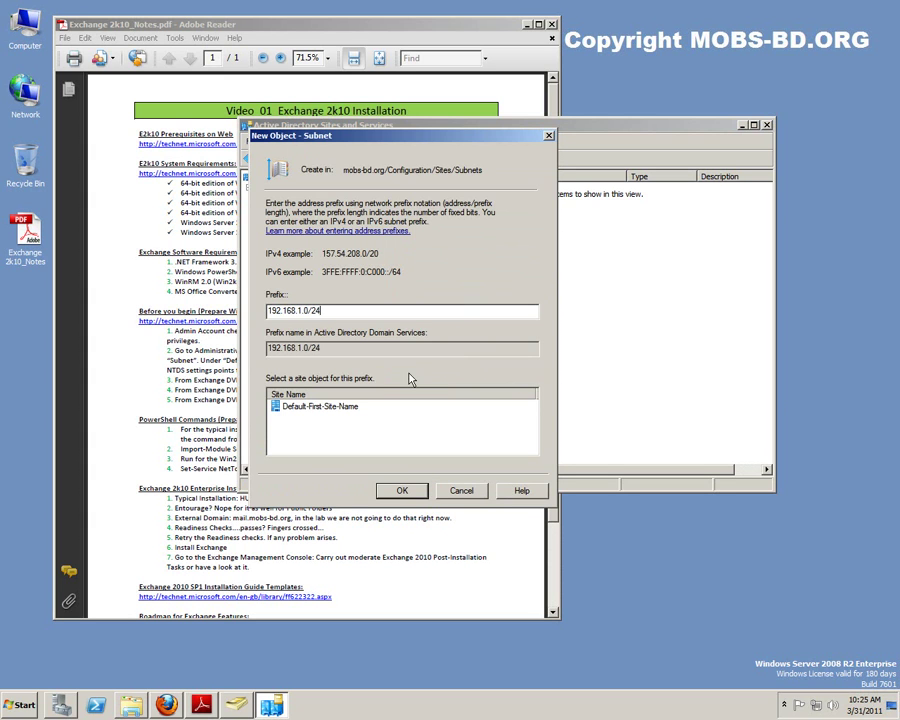
click(312, 408)
click(452, 492)
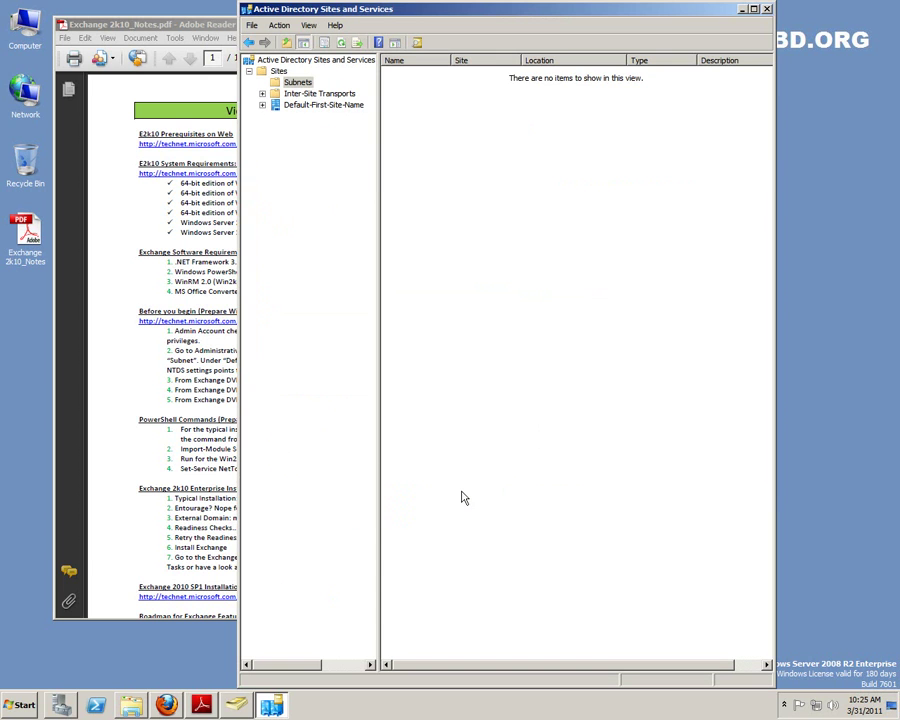
Rename the Default-First-Site-Name site to Dhaka.
click(315, 106)
right_click(317, 110)
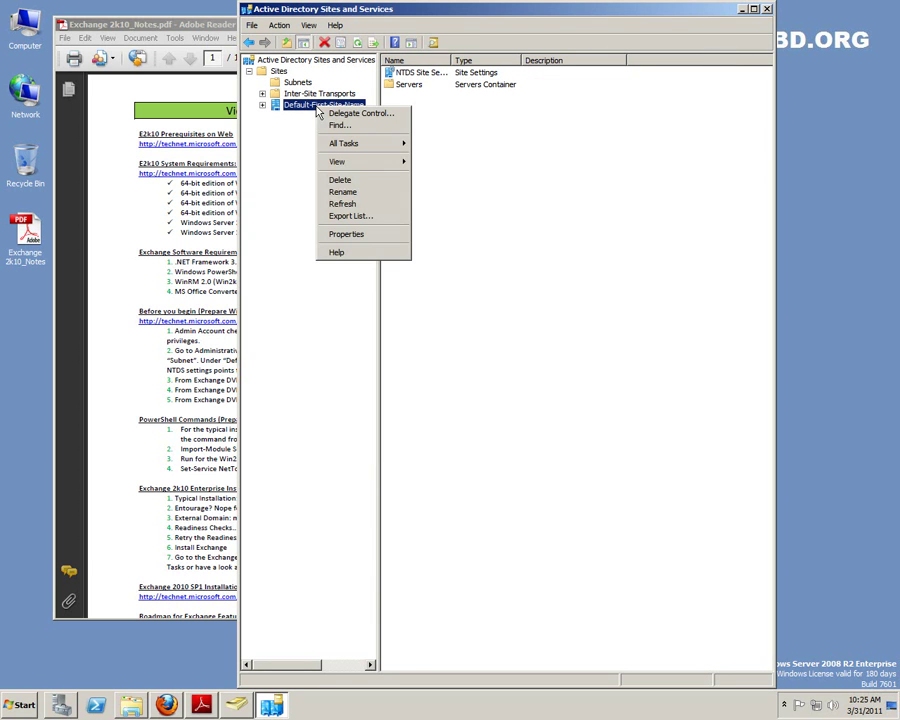
click(544, 243)
double_click(322, 105)
key(F2)
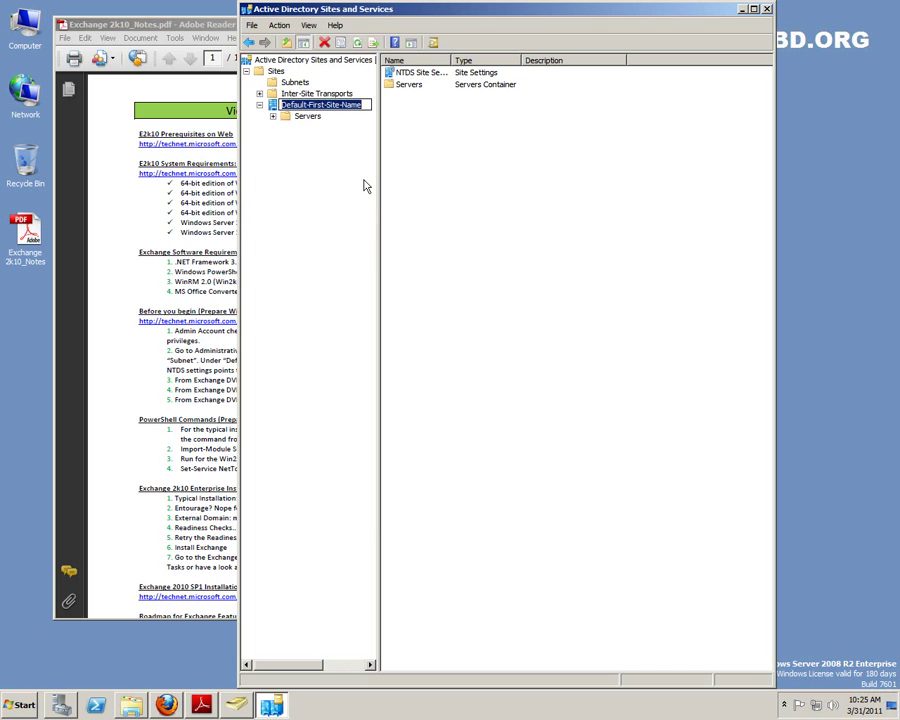
text(Phoenix)
key(Return)
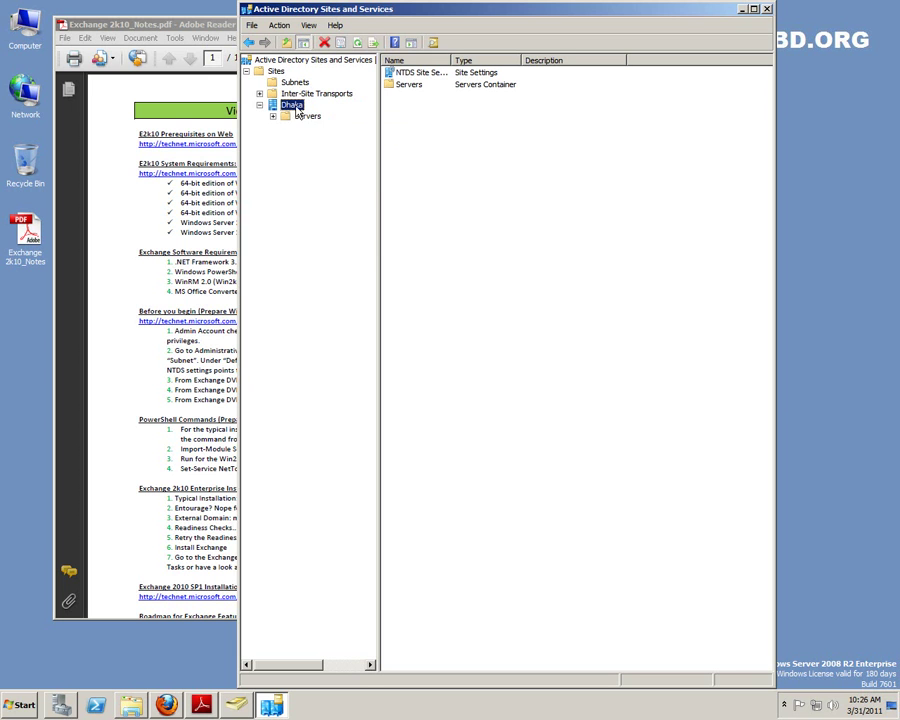
Create a new subnet with prefix 192.168.1.0/24 under Subnets and assign it to the Dhaka site.
right_click(299, 109)
click(333, 91)
right_click(305, 83)
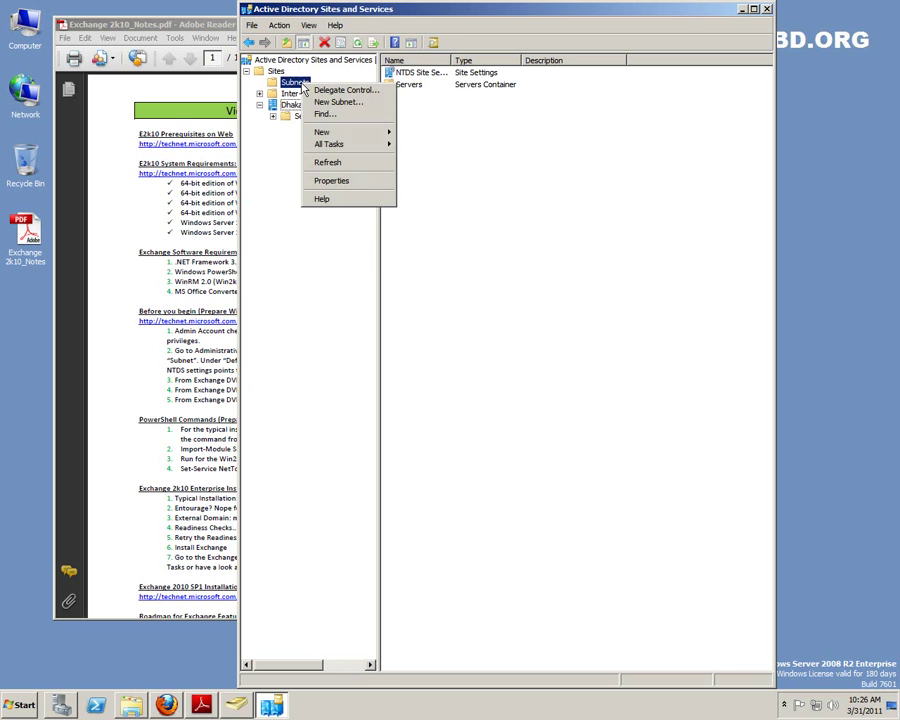
click(326, 104)
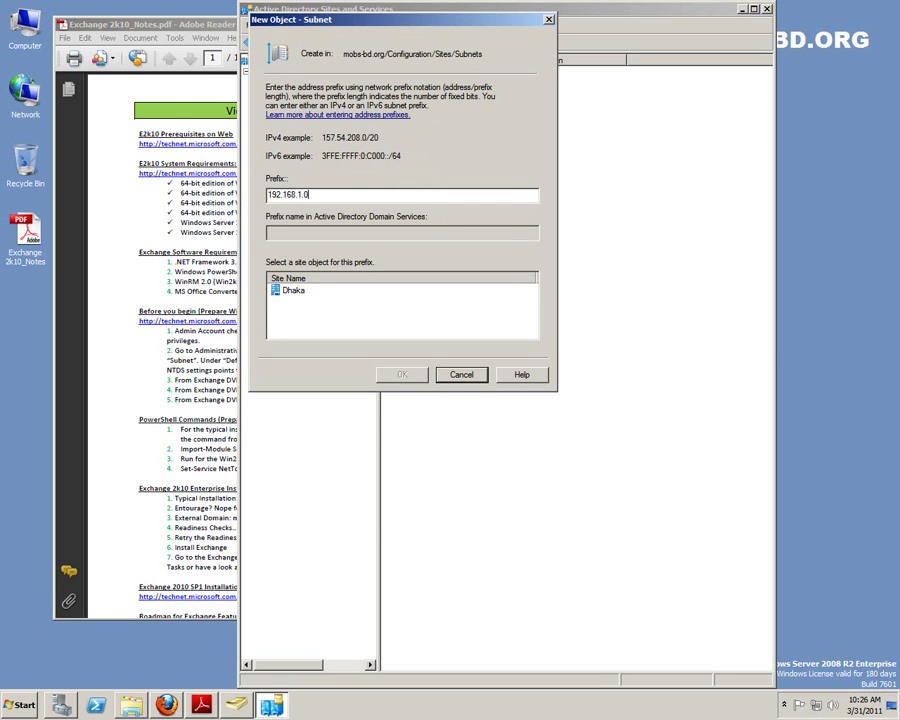
text(192.168.1.0/24)
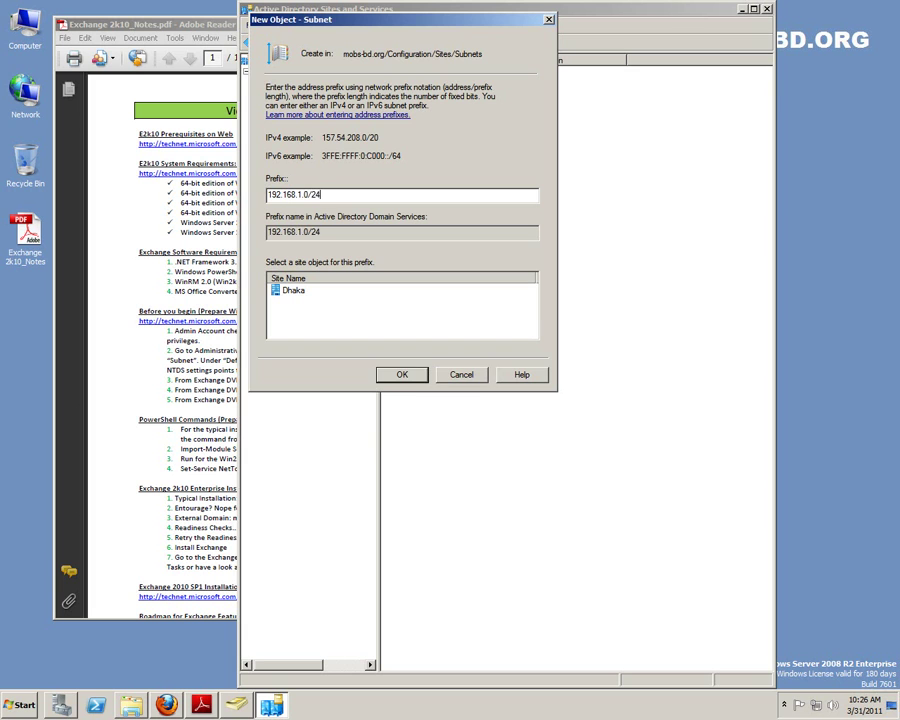
click(295, 292)
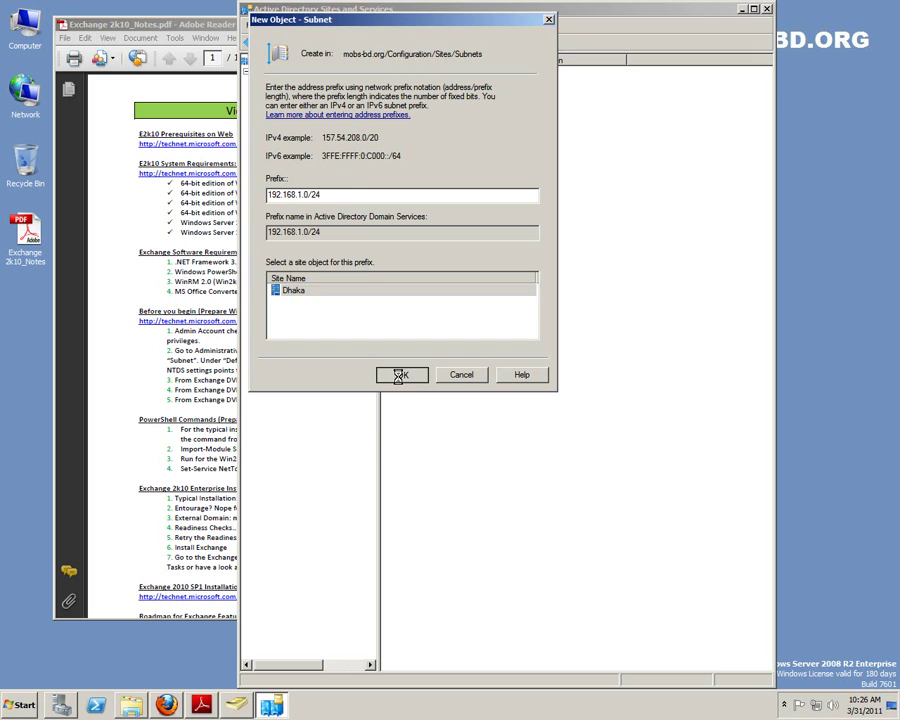
click(401, 374)
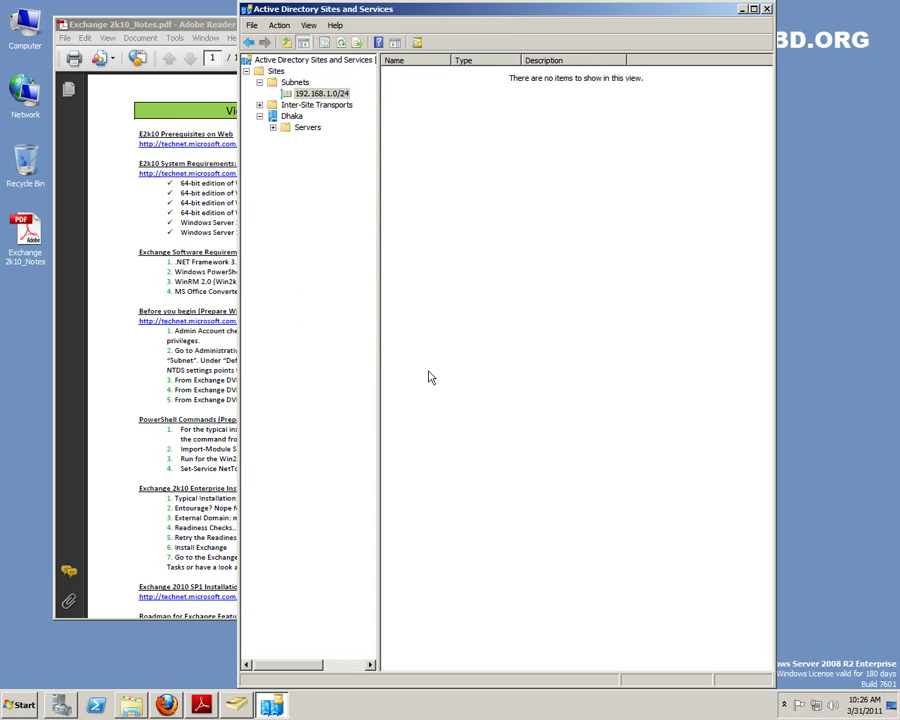
Expand the Dhaka site's servers to MOBSSRV, check the Global Catalog option in its NTDS Settings properties, and close them unchanged.
click(273, 128)
click(286, 138)
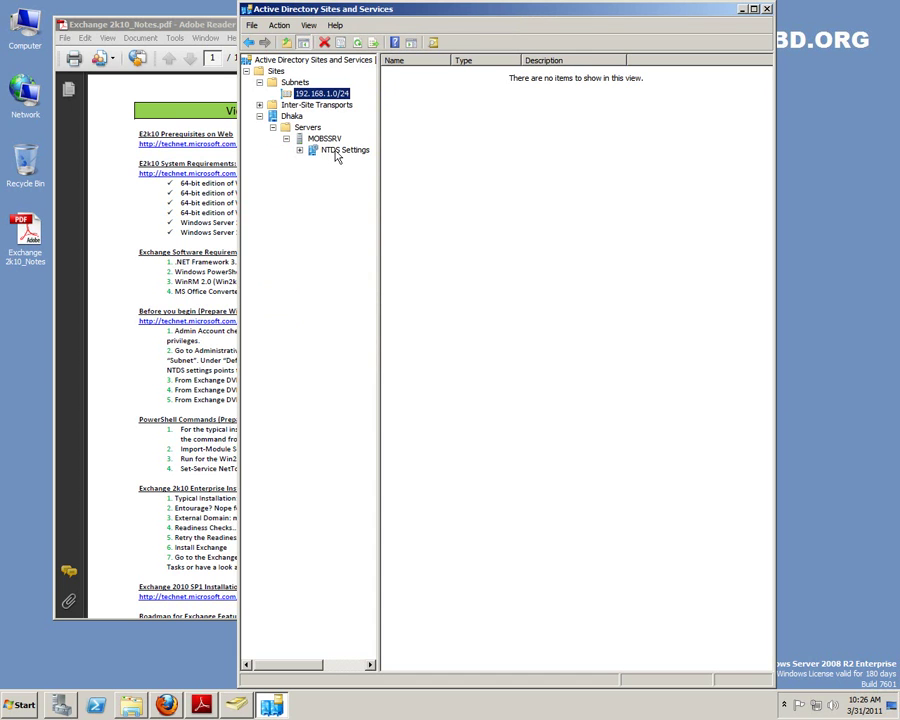
right_click(334, 150)
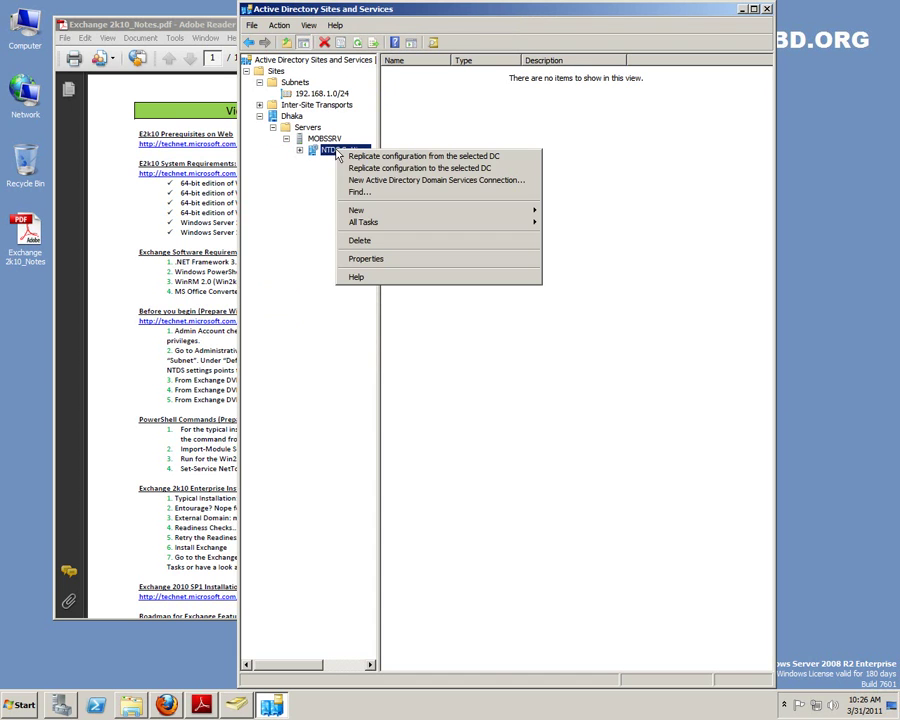
click(407, 258)
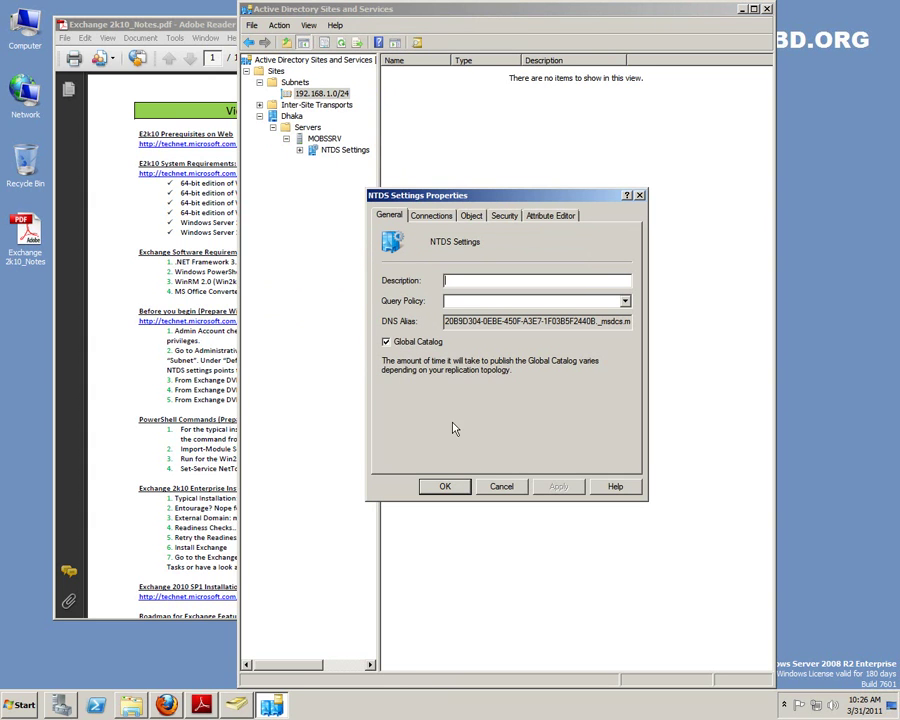
click(502, 487)
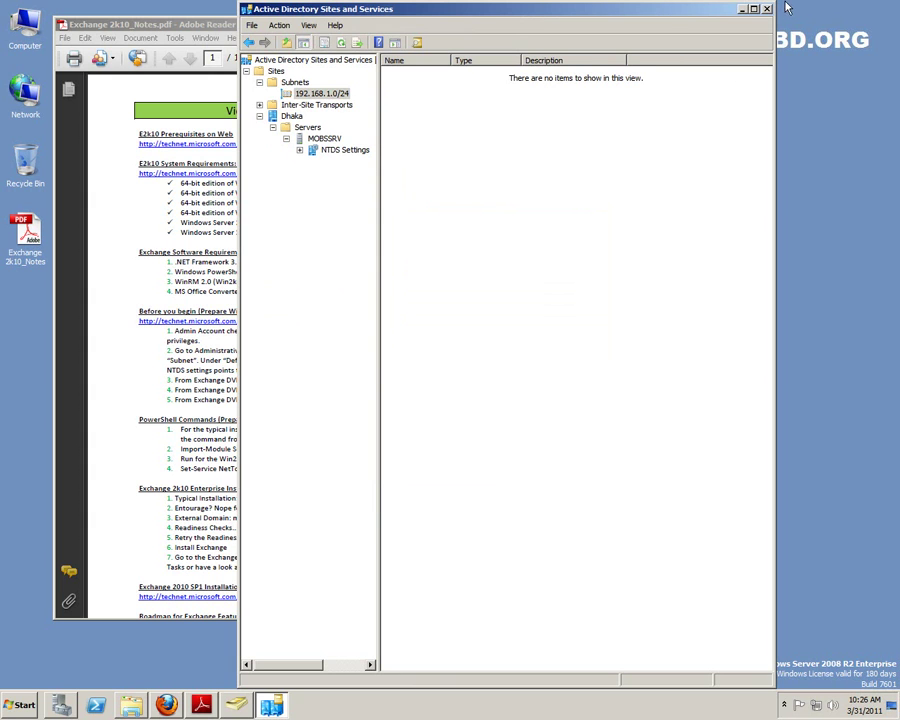
Switch to Firefox, review the TechNet pages on Exchange 2010, including Prepare Active Directory and Domains, then minimize the browser.
click(167, 706)
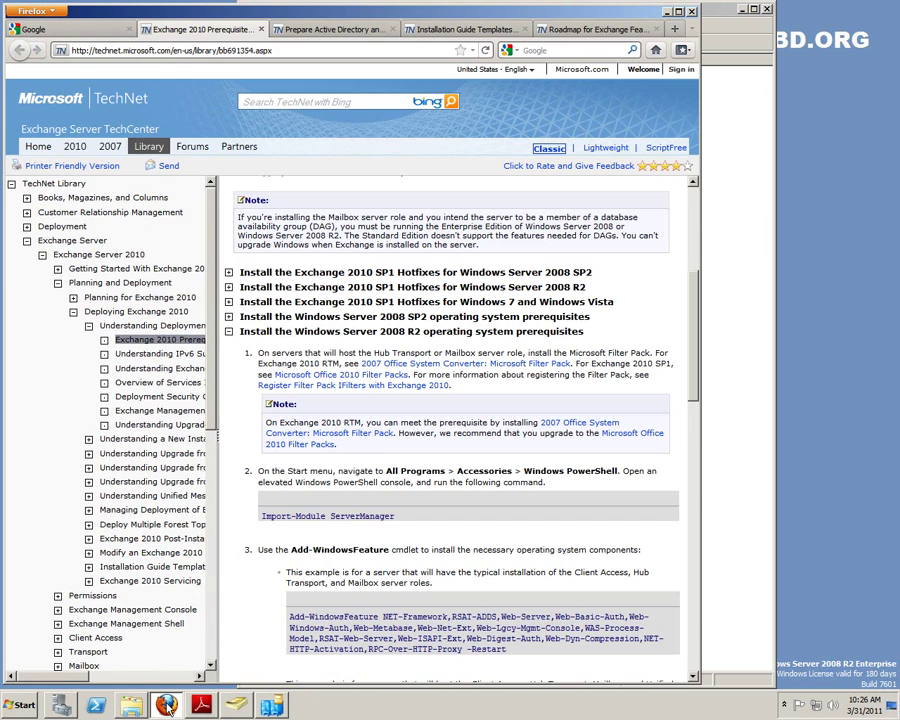
click(331, 30)
click(443, 30)
click(573, 30)
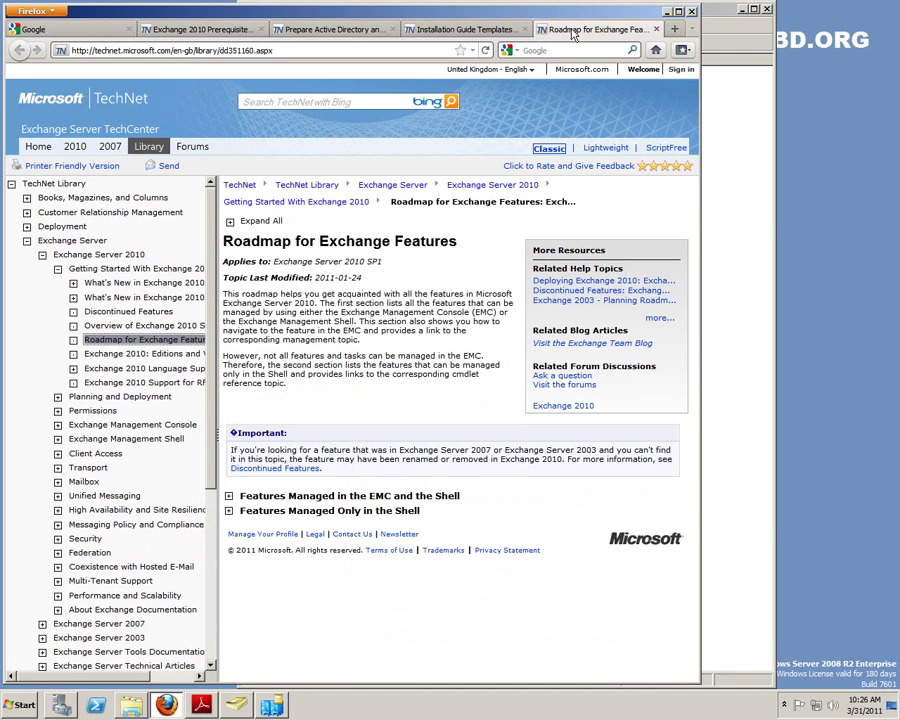
click(366, 30)
mouse_move(392, 184)
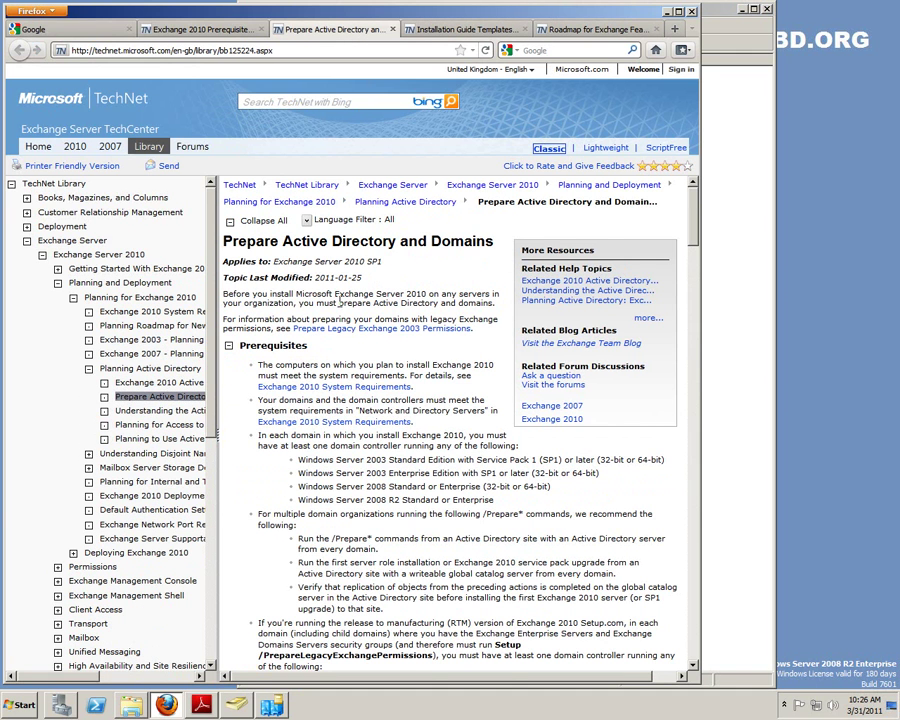
scroll(340, 303, down, 10)
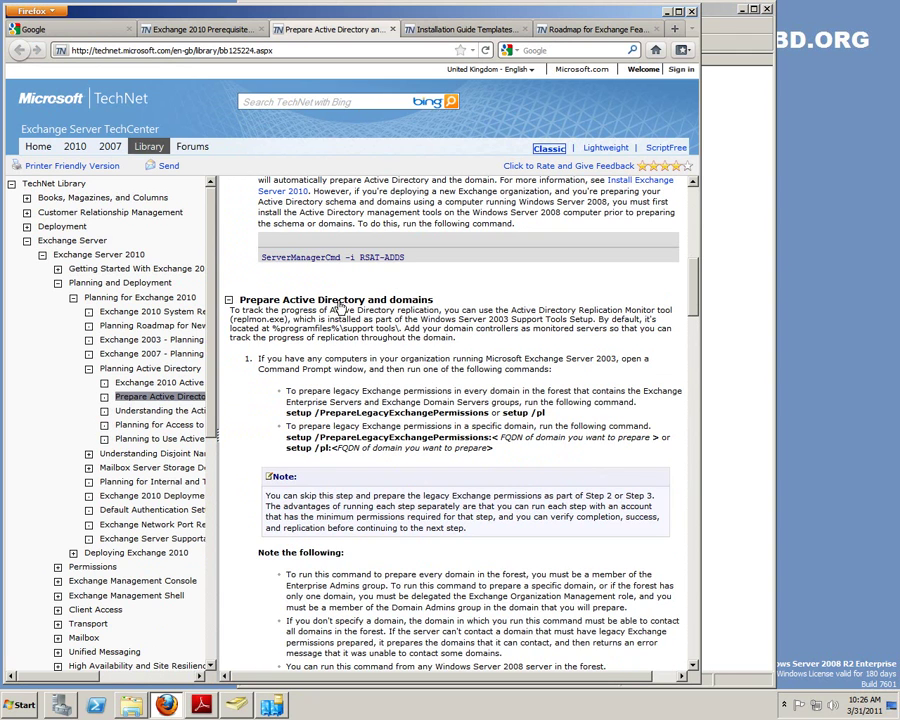
scroll(468, 338, up, 10)
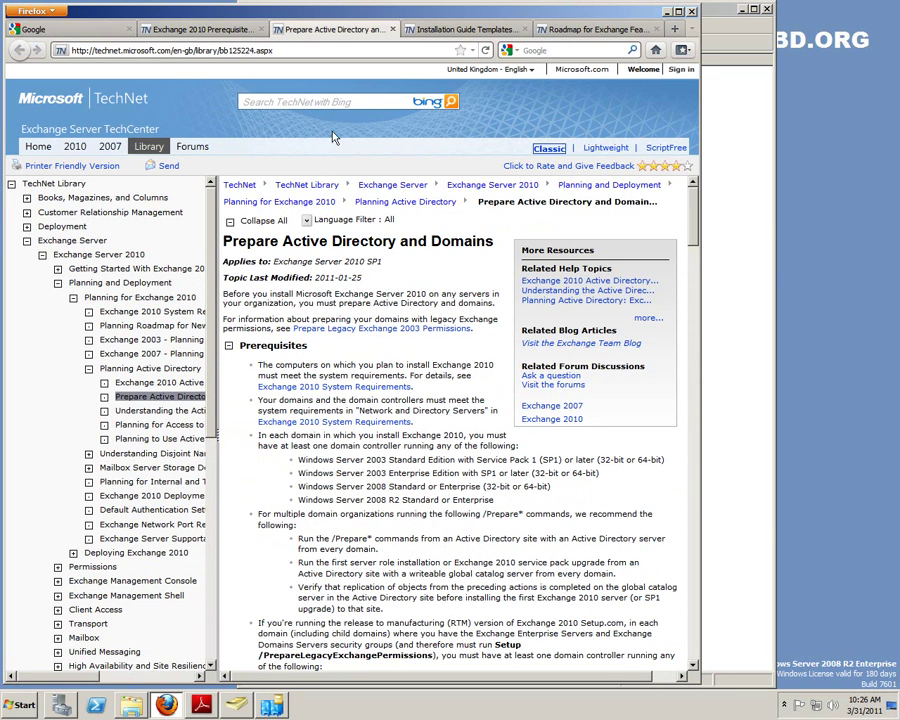
click(205, 30)
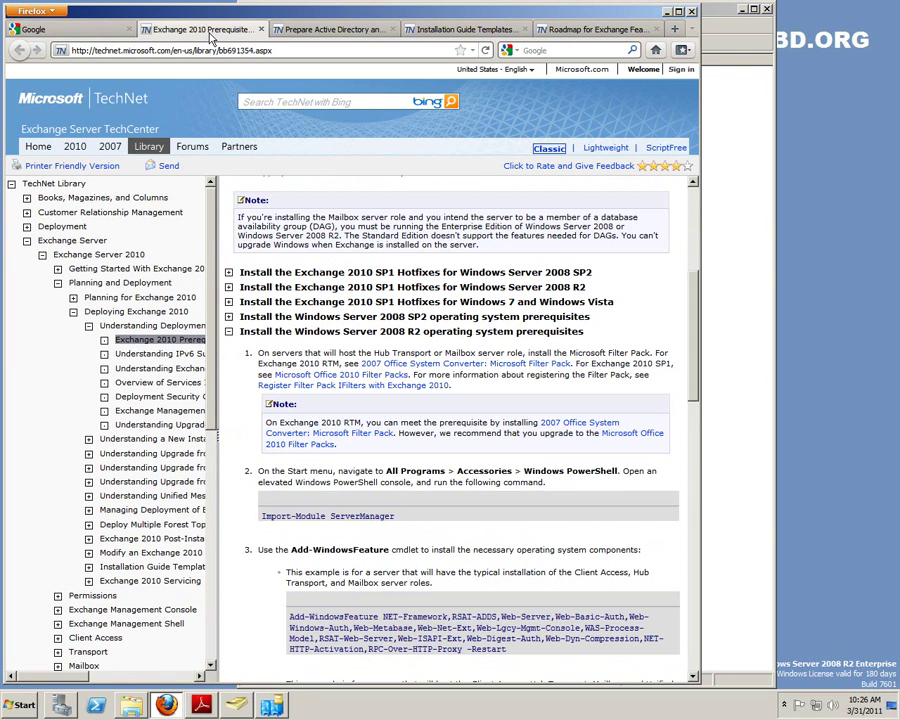
click(665, 11)
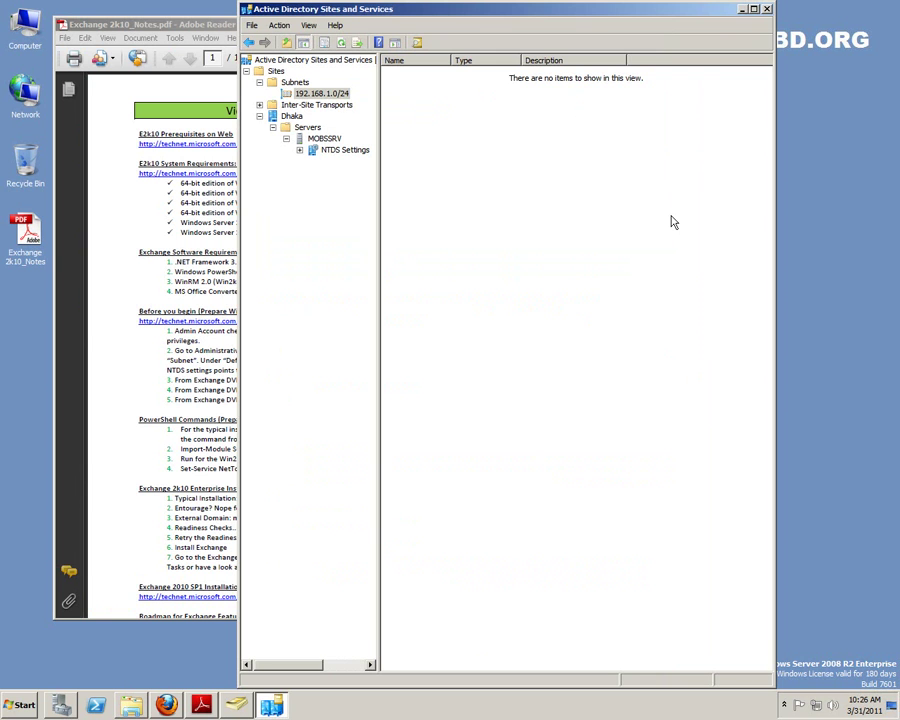
Bring the Exchange 2k10_Notes.pdf forward and examine the Prepare Windows section, highlighting the PrepareSchema instruction.
double_click(532, 8)
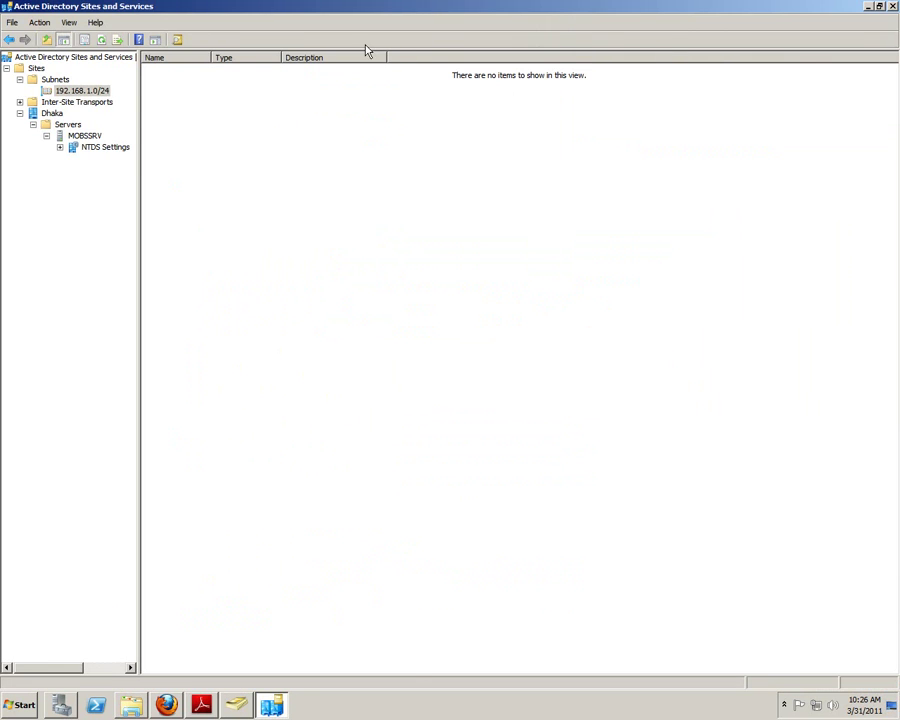
double_click(394, 7)
click(406, 33)
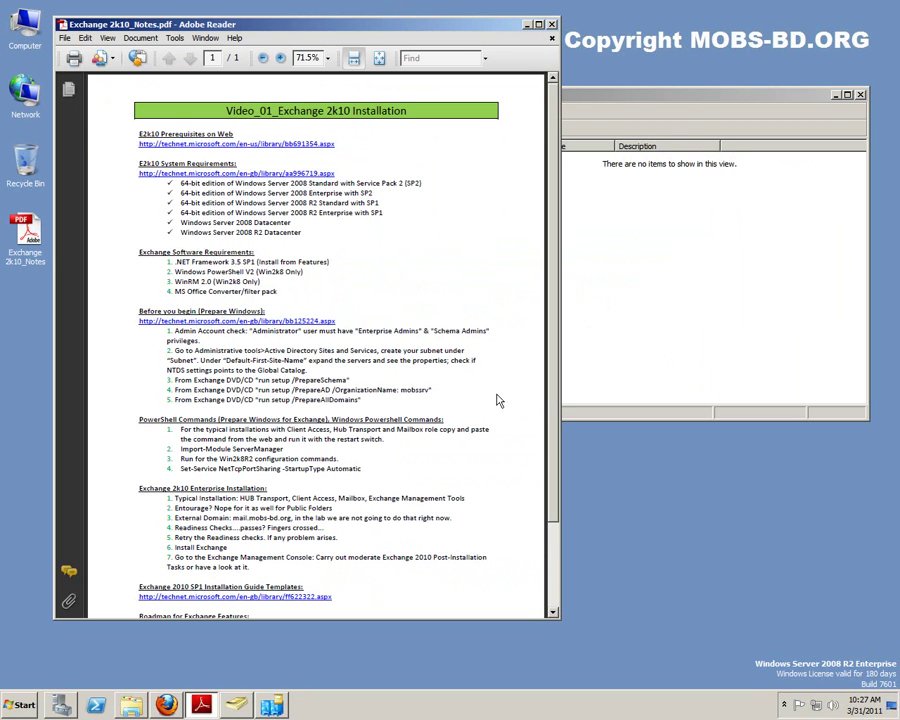
scroll(494, 401, down, 3)
scroll(494, 401, up, 3)
click(310, 370)
click(200, 341)
double_click(313, 377)
click(360, 380)
double_click(281, 380)
drag(346, 380, 322, 386)
Open a Command Prompt window by running cmd.
click(18, 706)
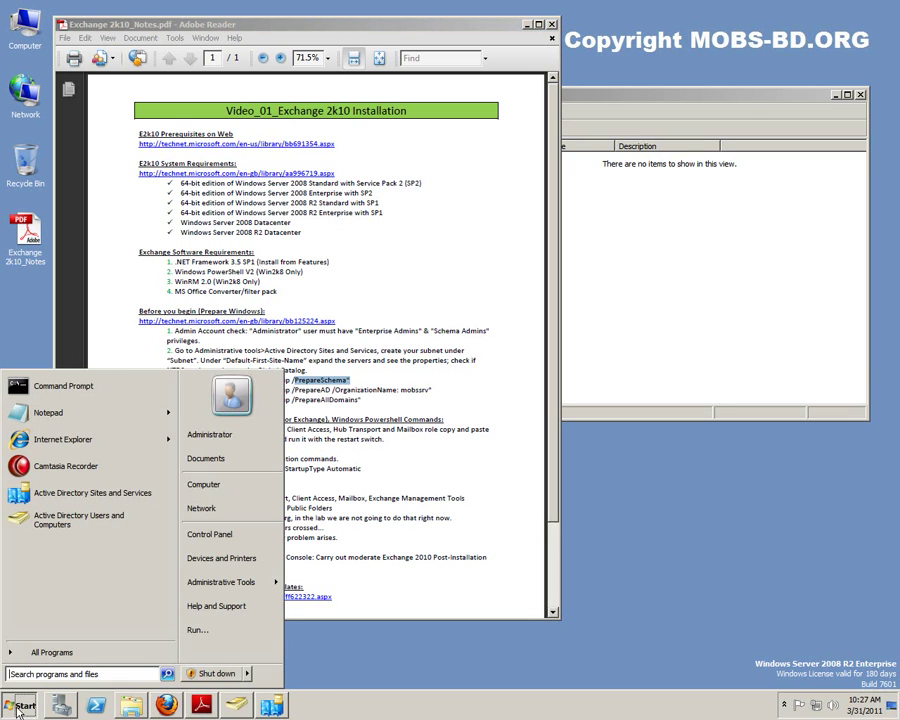
click(214, 629)
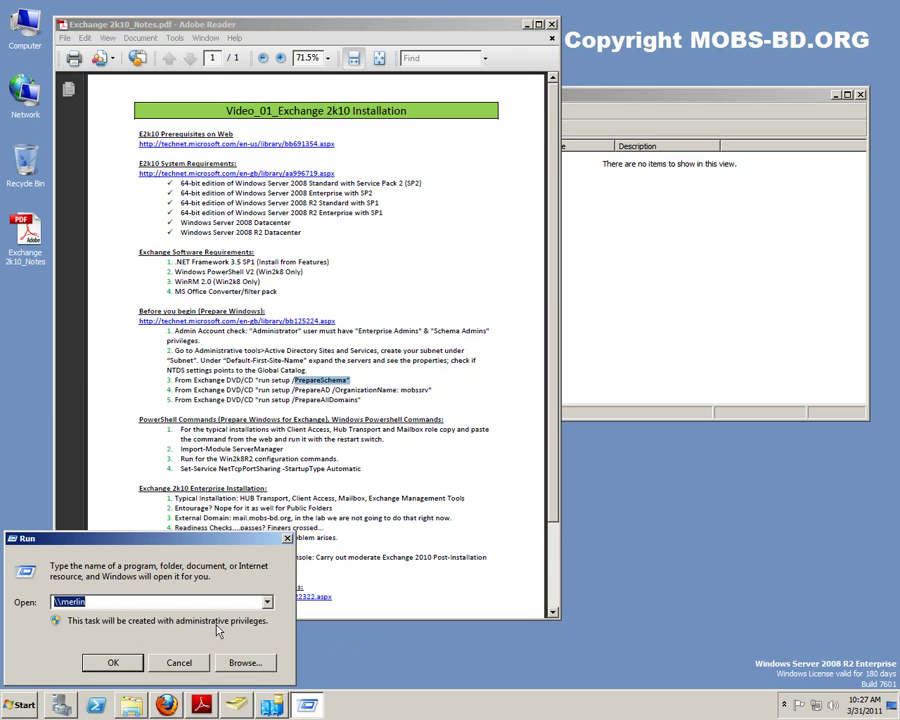
text(cmd)
key(Return)
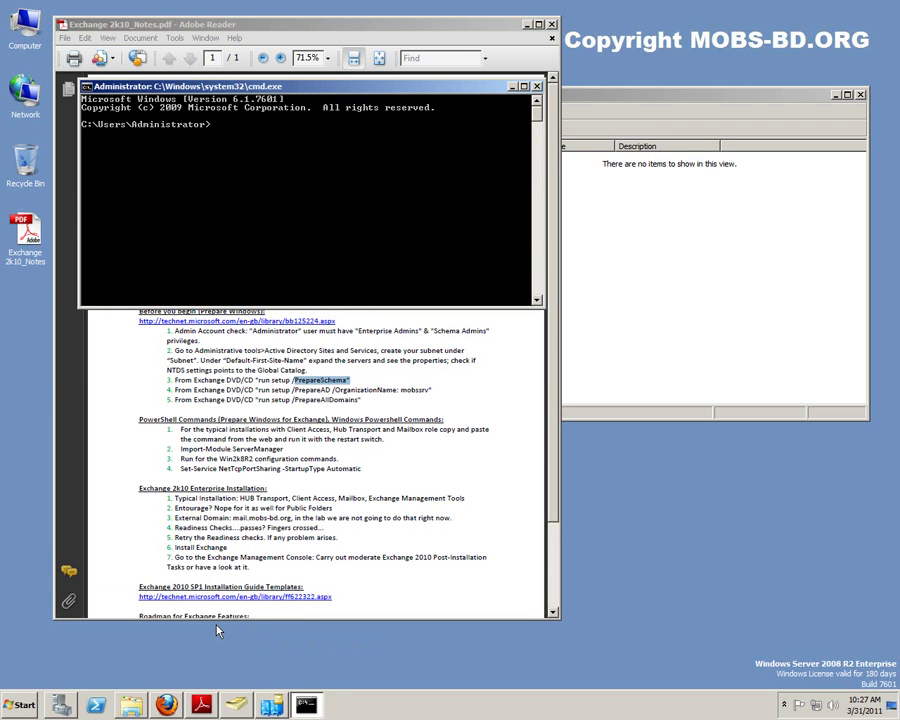
Change the Command Prompt's working directory to D:\SOFT\Exchange2k10_with_SP1-x64_Eval.
text(cd\)
key(Return)
text(cd soft)
key(Return)
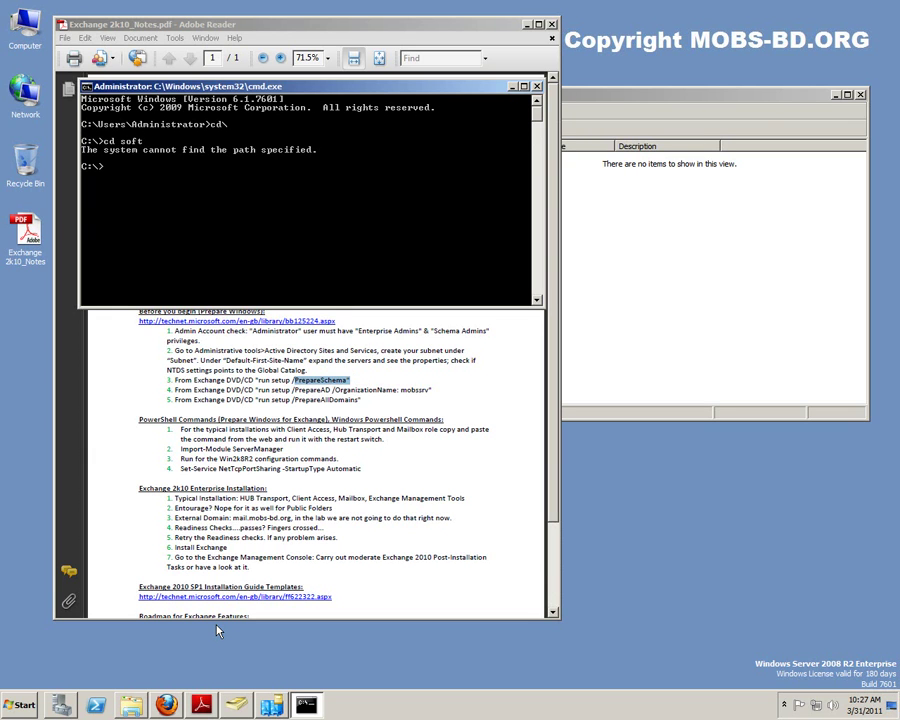
text(d:)
key(Return)
text(cd soft\Exchange)
key(Tab)
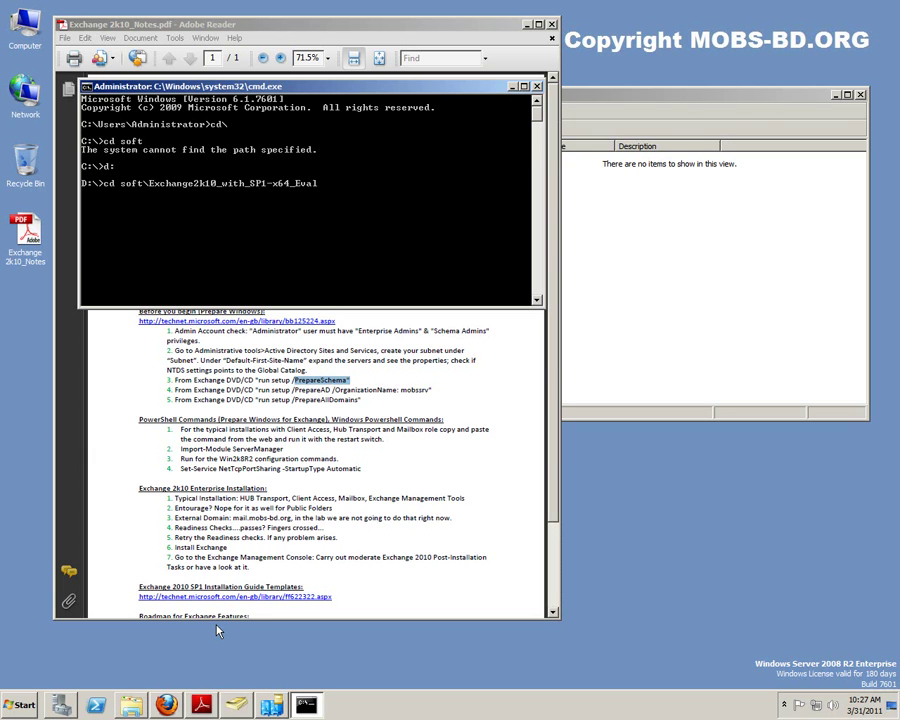
key(Return)
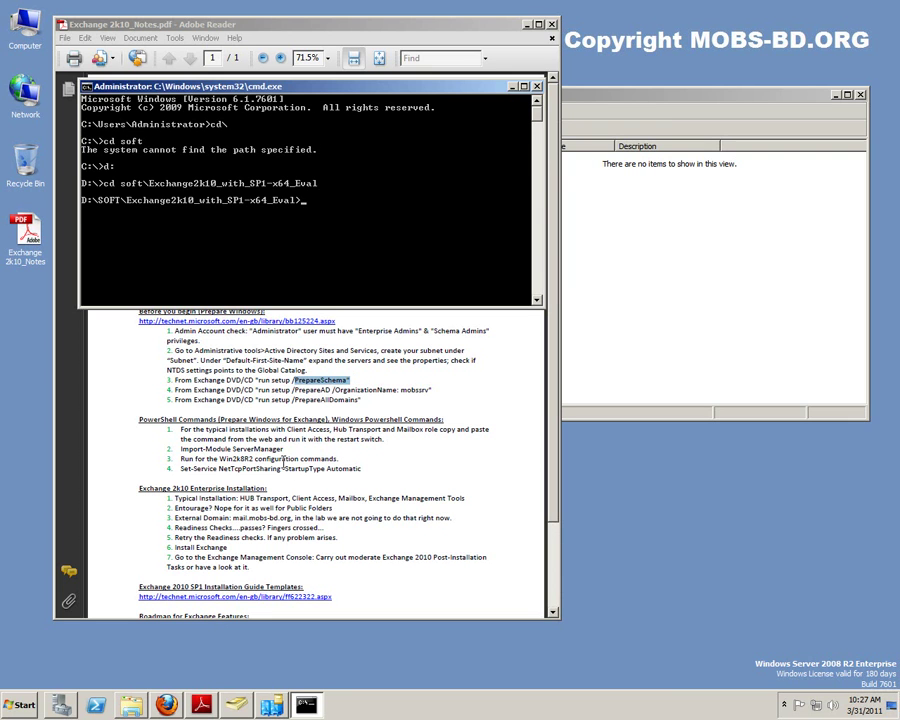
Maximize the Command Prompt and move the restored Exchange notes window beside it so both are readable.
double_click(322, 86)
click(530, 283)
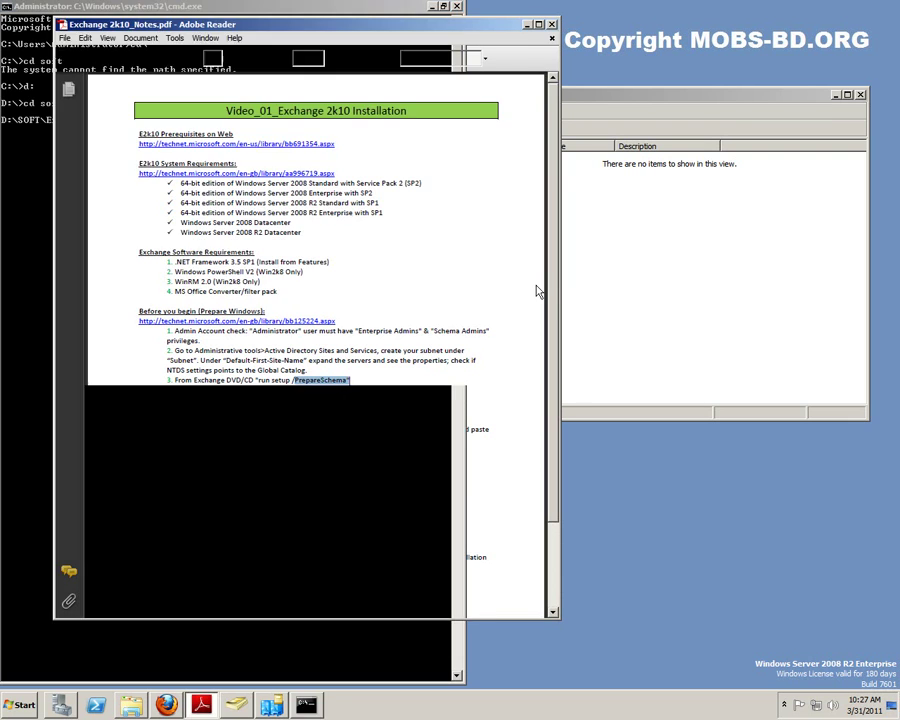
double_click(280, 12)
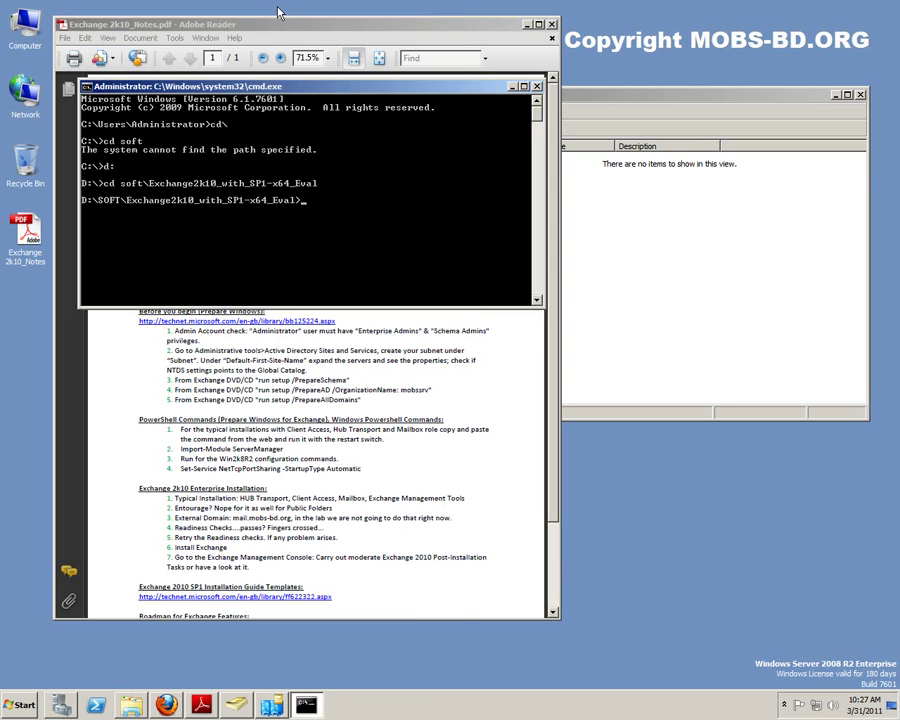
double_click(308, 86)
double_click(252, 6)
double_click(264, 86)
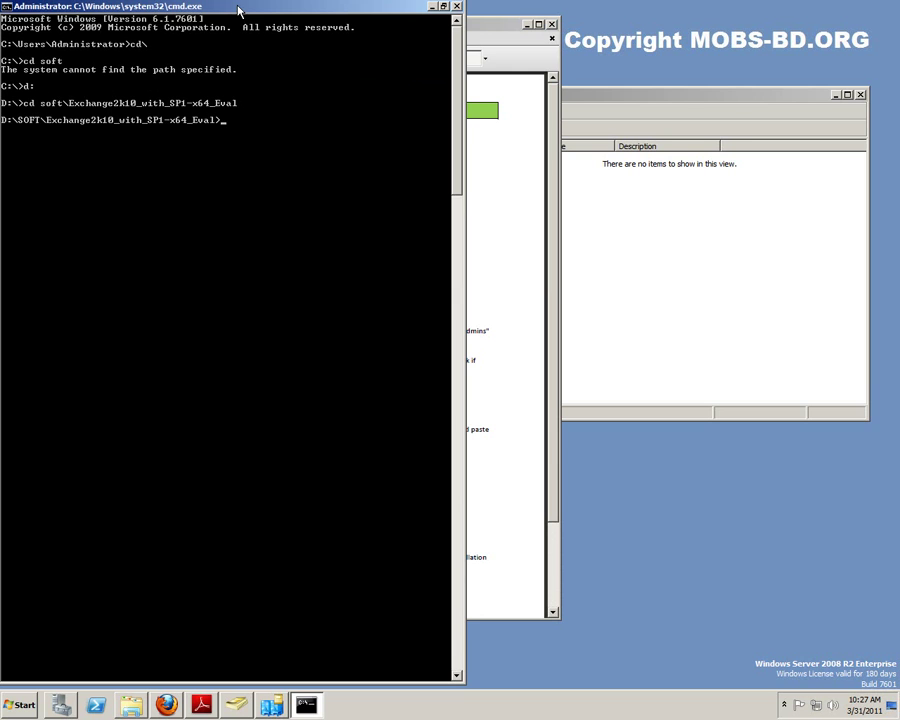
click(538, 178)
double_click(472, 20)
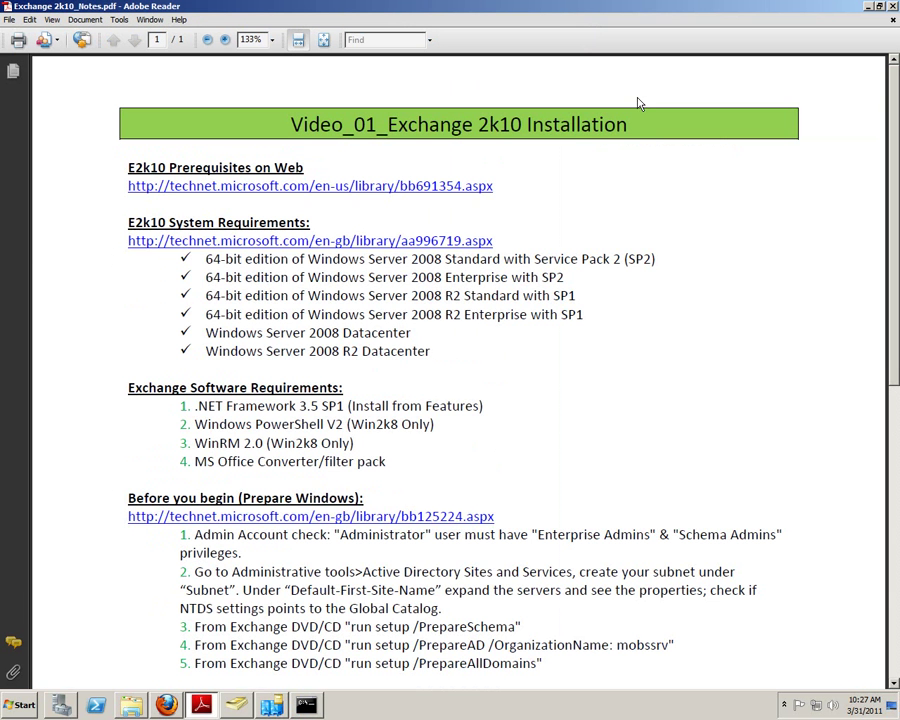
double_click(533, 7)
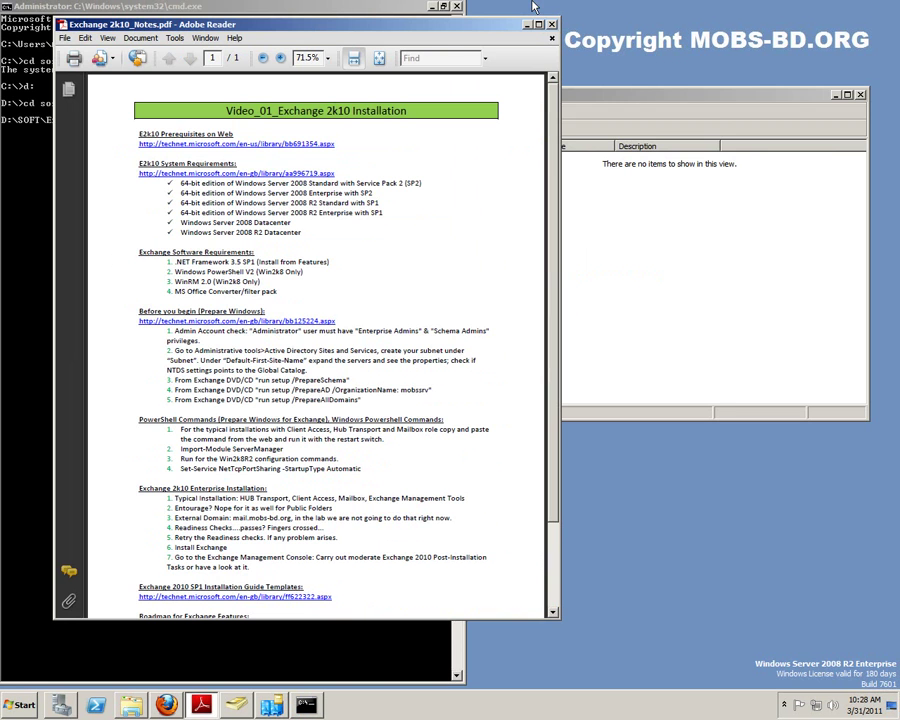
drag(459, 32, 759, 80)
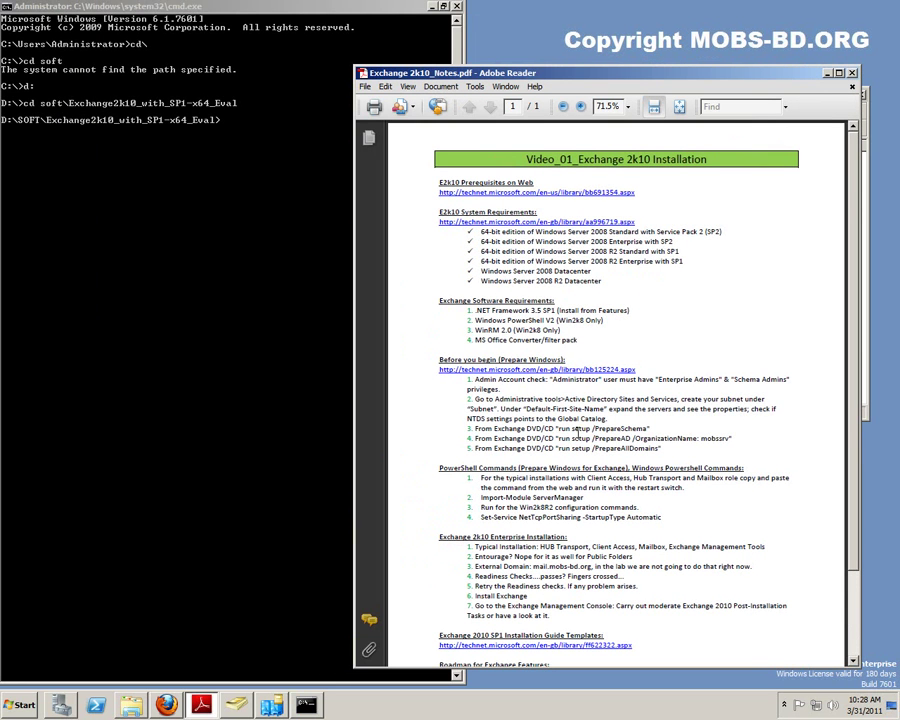
Copy "setup /PrepareSchema" from the Exchange notes and run it in the Command Prompt.
drag(594, 428, 647, 429)
key(super+c)
click(575, 429)
click(301, 300)
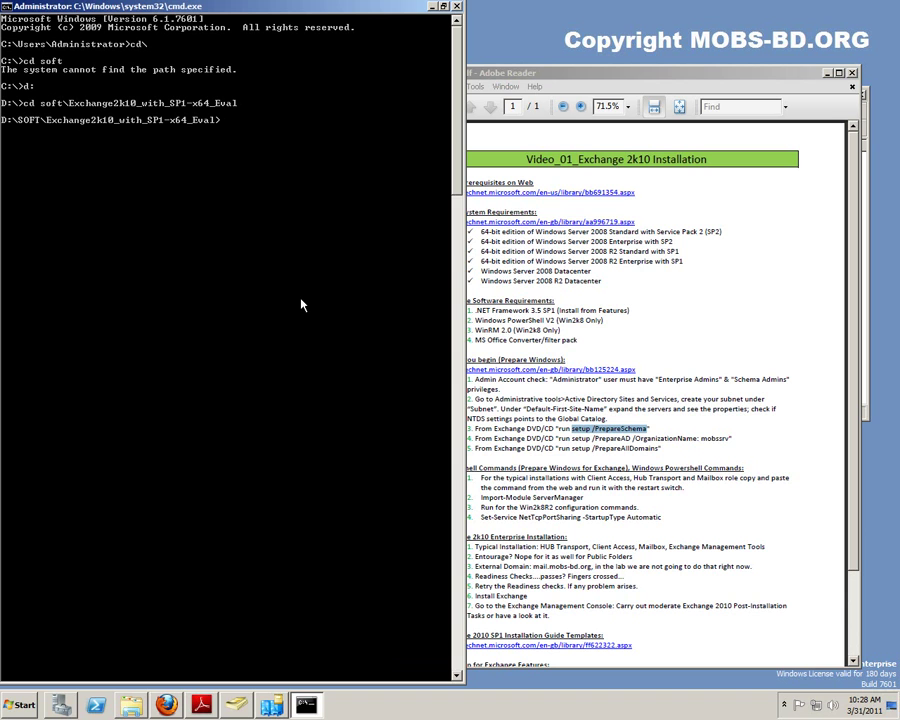
right_click(301, 300)
click(330, 330)
key(Return)
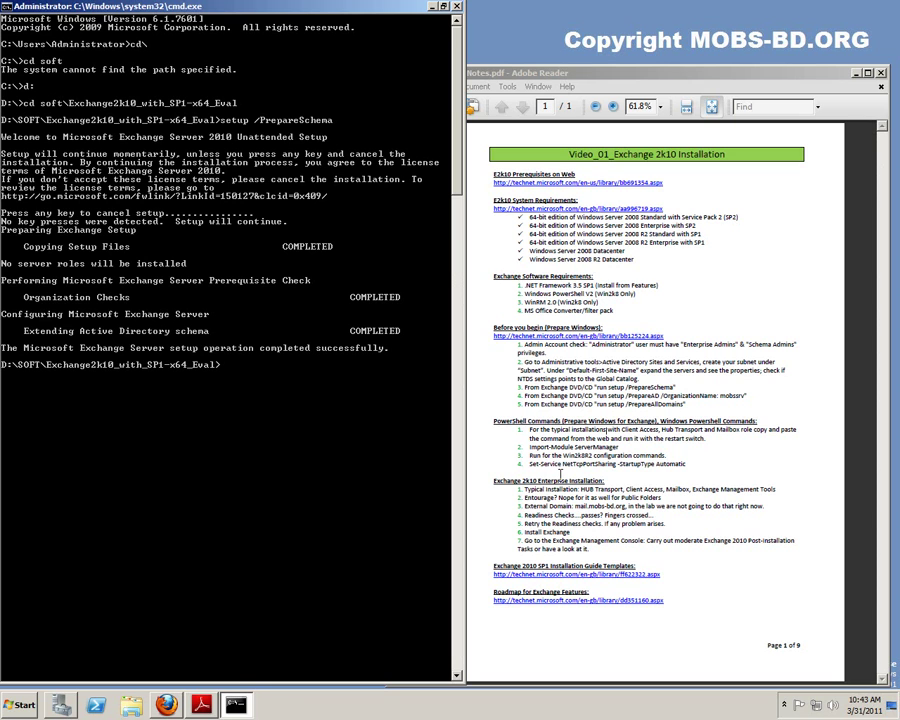
Open a second Command Prompt window and copy "setup /PrepareAD /OrganizationName: mobssrv" from the Exchange notes.
key(super+r)
key(Return)
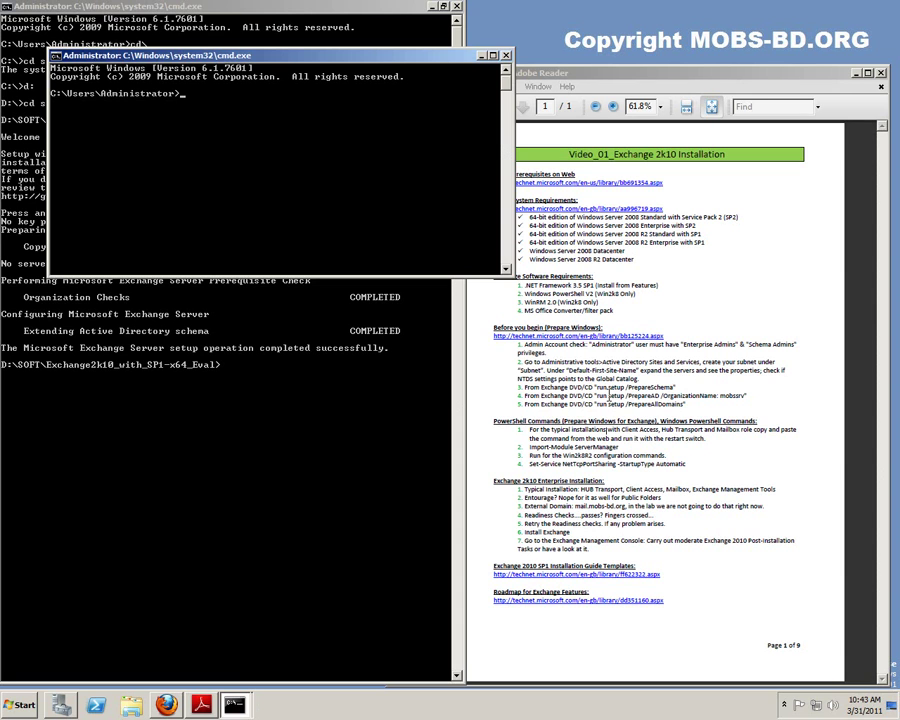
click(607, 396)
drag(627, 396, 746, 396)
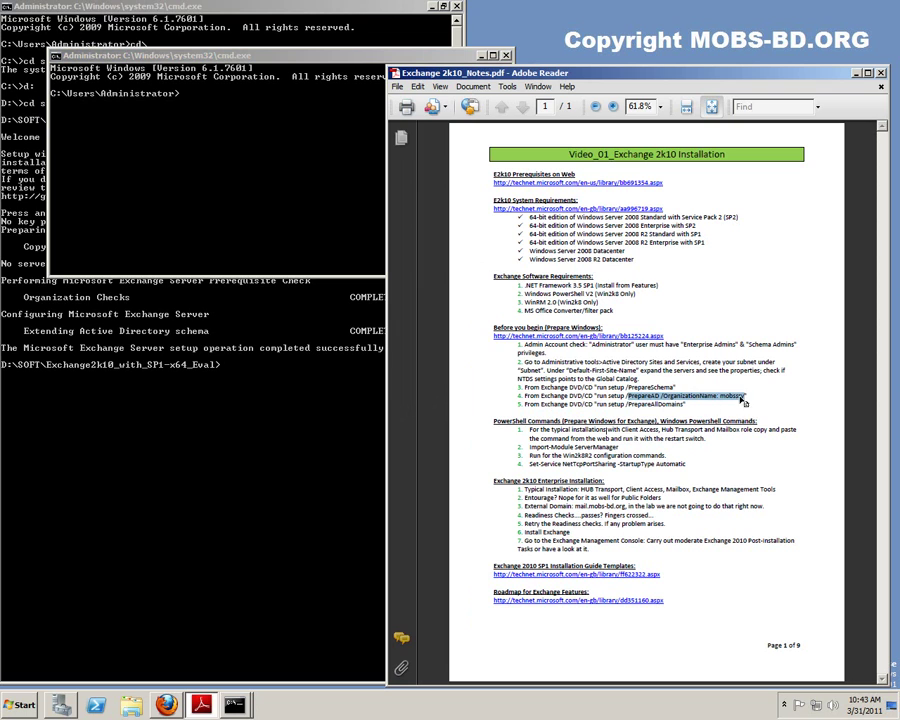
drag(629, 397, 746, 397)
drag(230, 59, 472, 92)
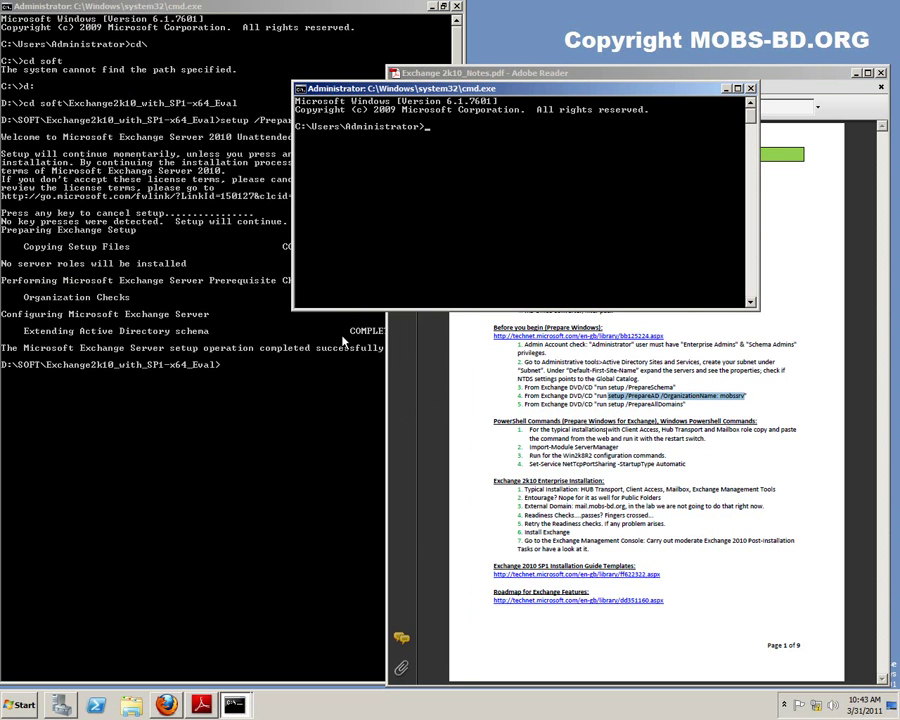
click(343, 342)
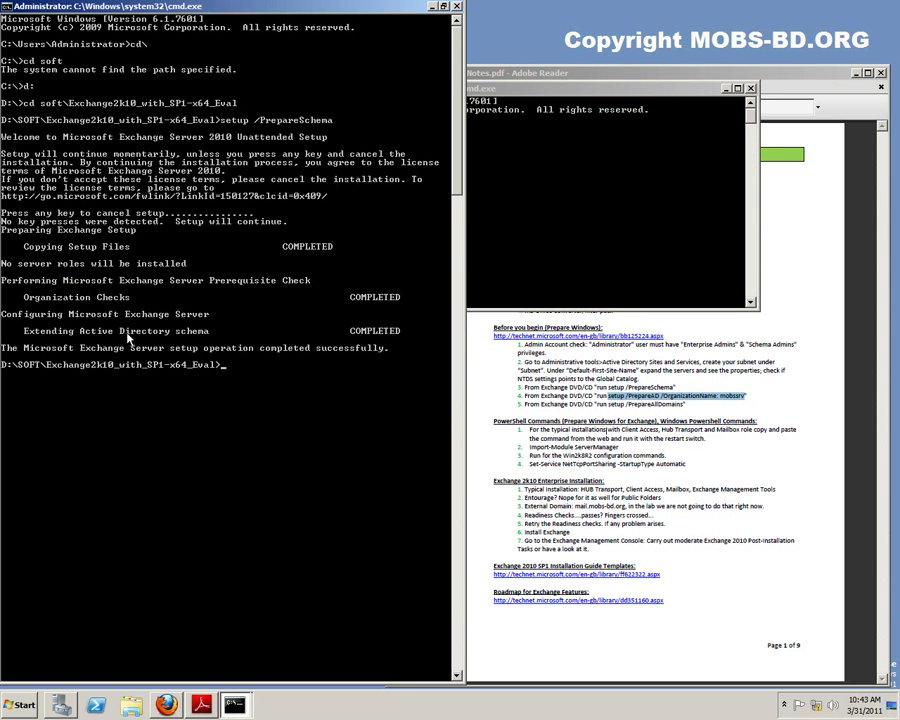
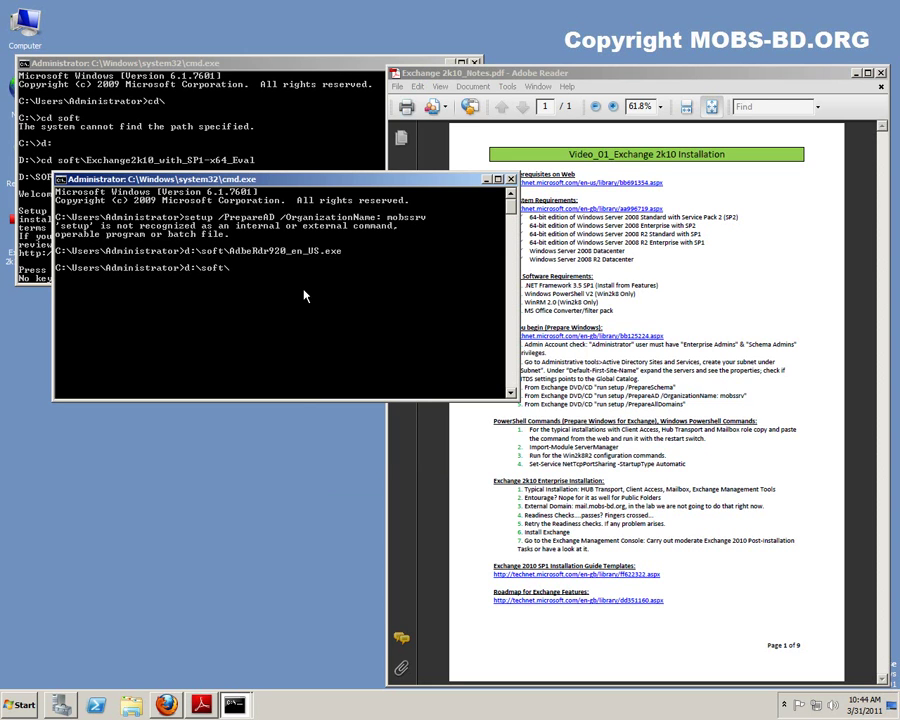
text(exca)
key(BackSpace)
text(h)
key(Tab)
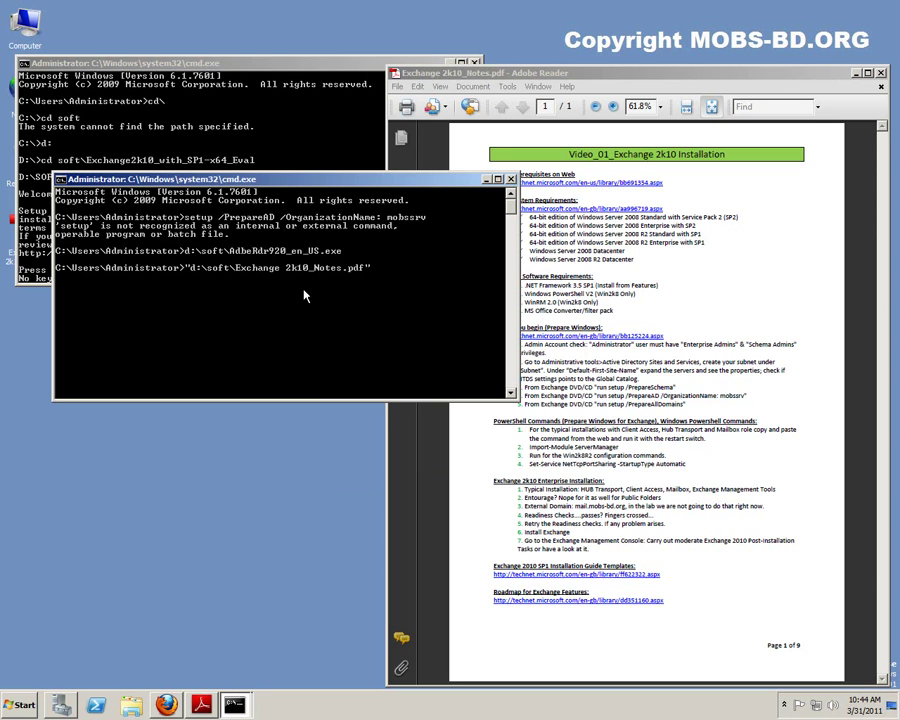
key(BackSpace)
key(BackSpace)
key(BackSpace)
key(BackSpace)
key(BackSpace)
key(BackSpace)
key(BackSpace)
key(BackSpace)
key(BackSpace)
key(BackSpace)
key(BackSpace)
key(BackSpace)
key(BackSpace)
key(BackSpace)
key(BackSpace)
key(BackSpace)
key(BackSpace)
key(BackSpace)
key(BackSpace)
key(BackSpace)
key(BackSpace)
key(BackSpace)
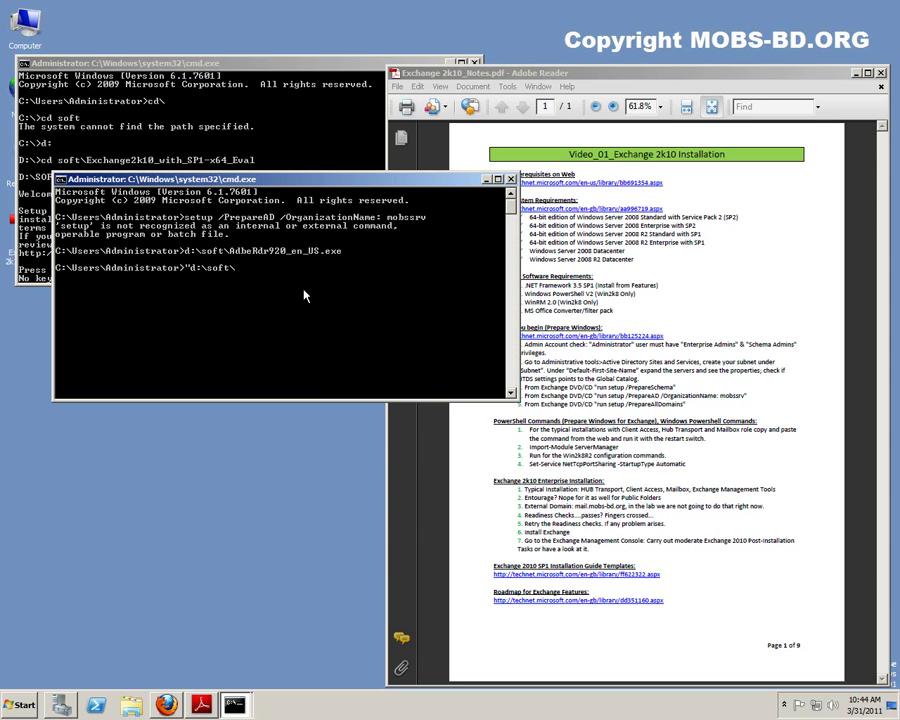
Set the second Command Prompt's working directory to d:\soft and switch to drive D.
key(Home)
key(Delete)
text(cd)
key(Return)
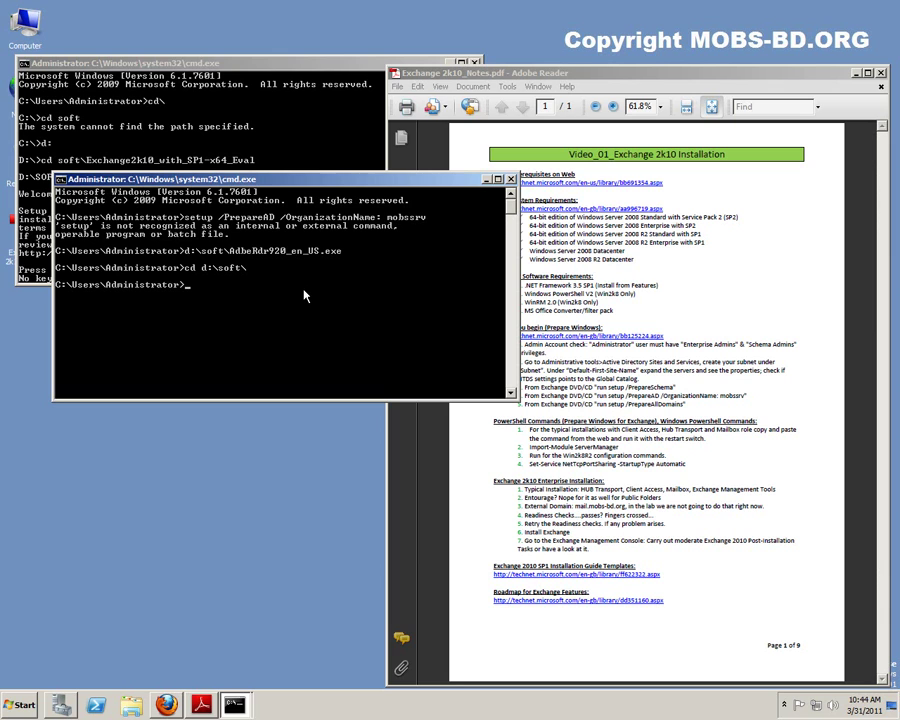
key(Up)
key(BackSpace)
key(Return)
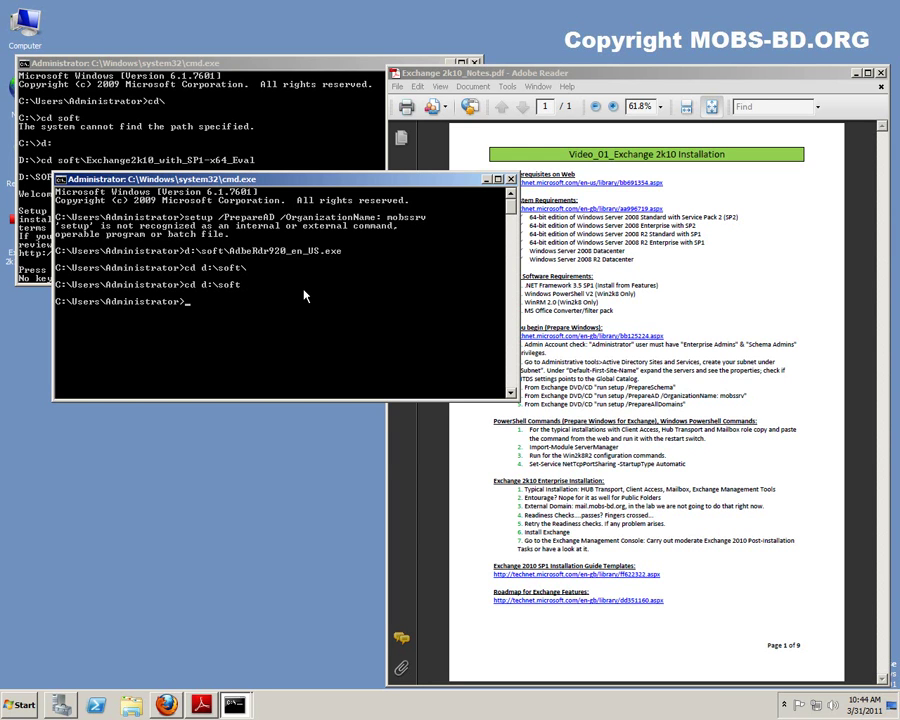
text(d:)
key(Return)
List the SOFT folder's contents with dir /w/p and change into Exchange2k10_with_SP1-x64_Eval.
text(dir /w/p)
key(Return)
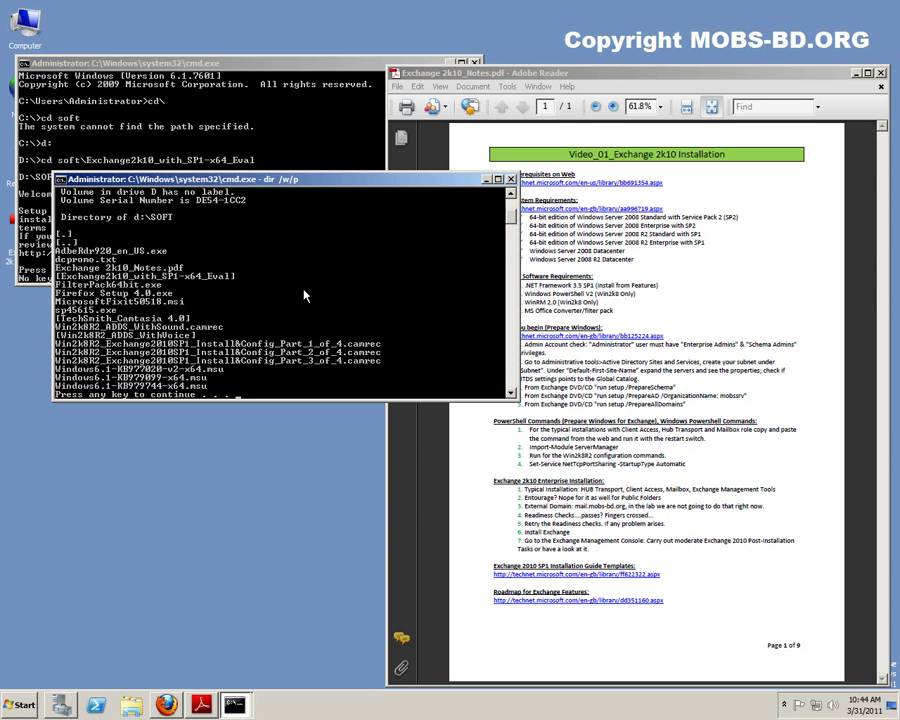
key(Return)
text(cd Exch)
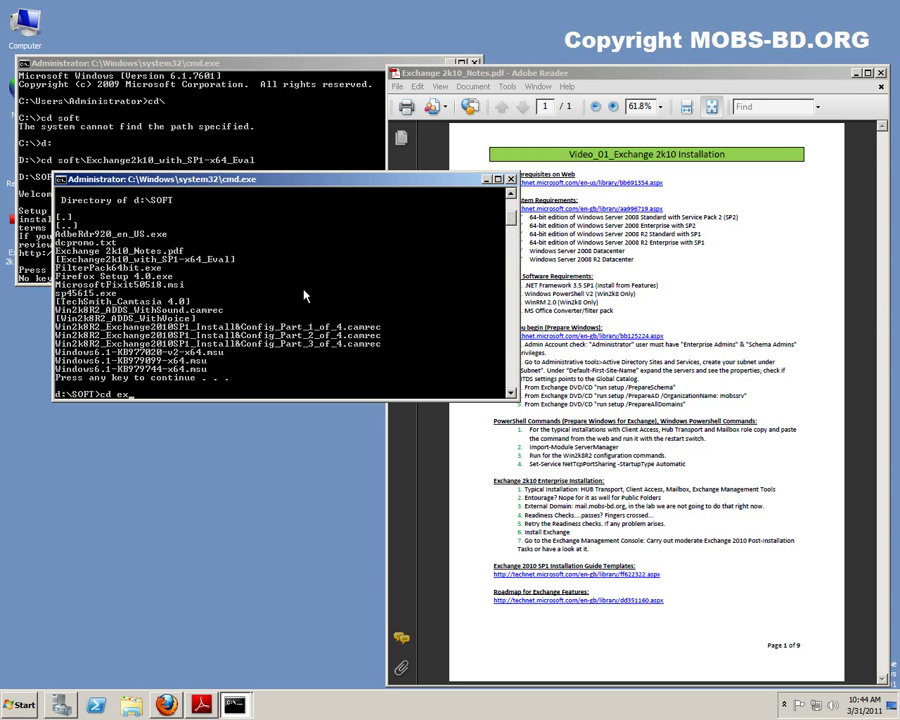
key(Tab)
key(Return)
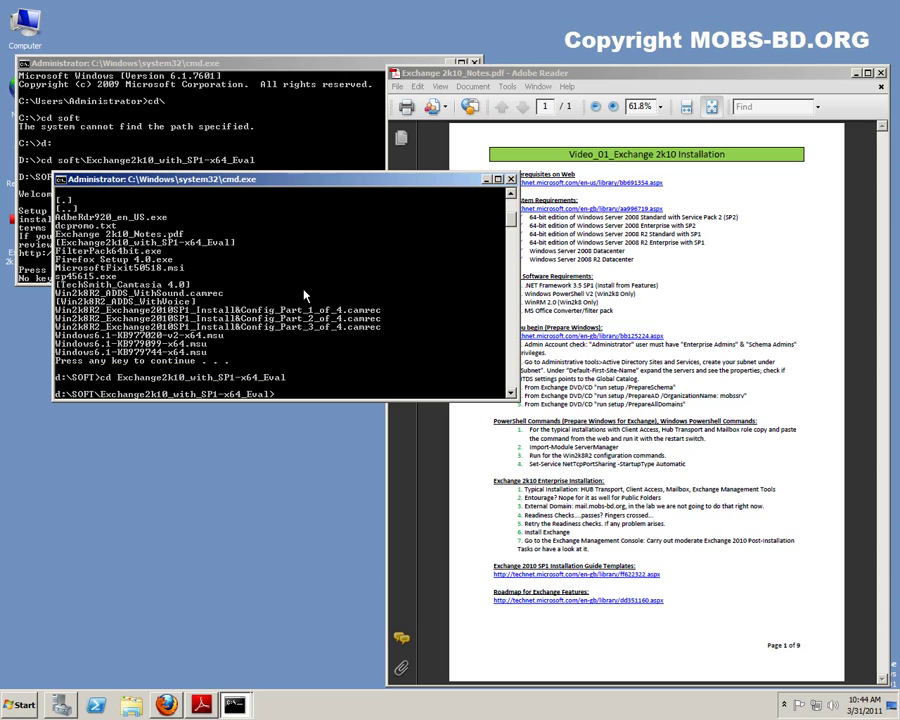
Paste and run "setup /PrepareAD /OrganizationName: mobssrv" from the Exchange2k10_with_SP1-x64_Eval folder.
right_click(325, 350)
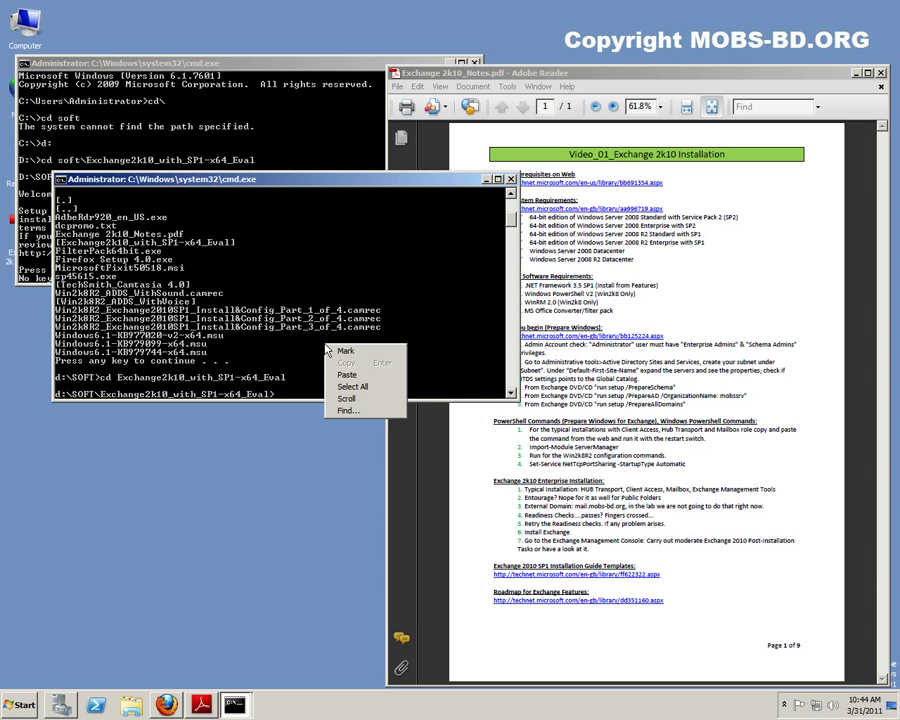
click(365, 387)
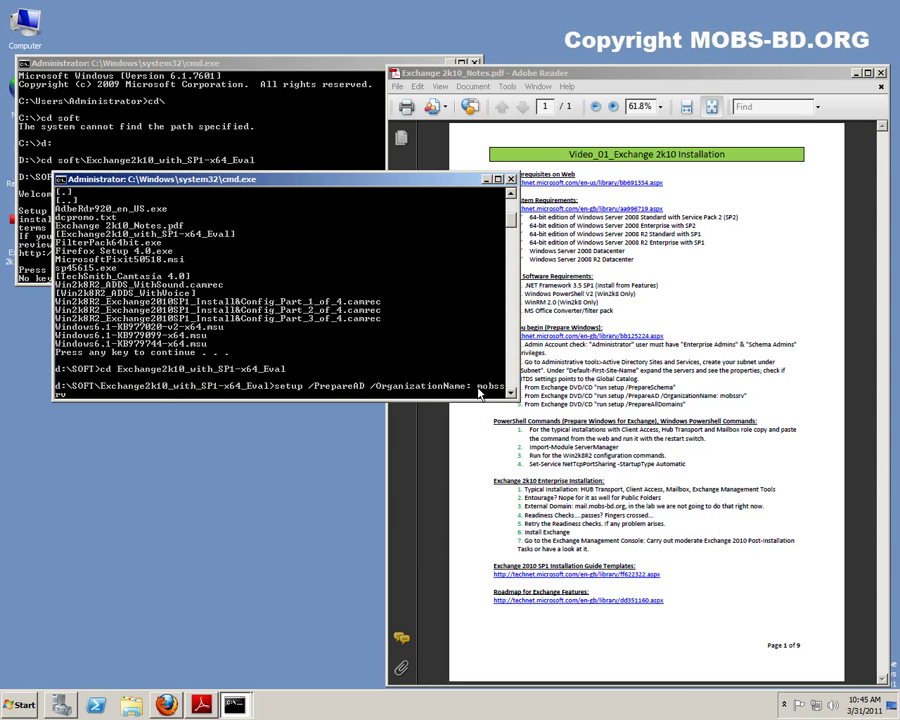
key(Return)
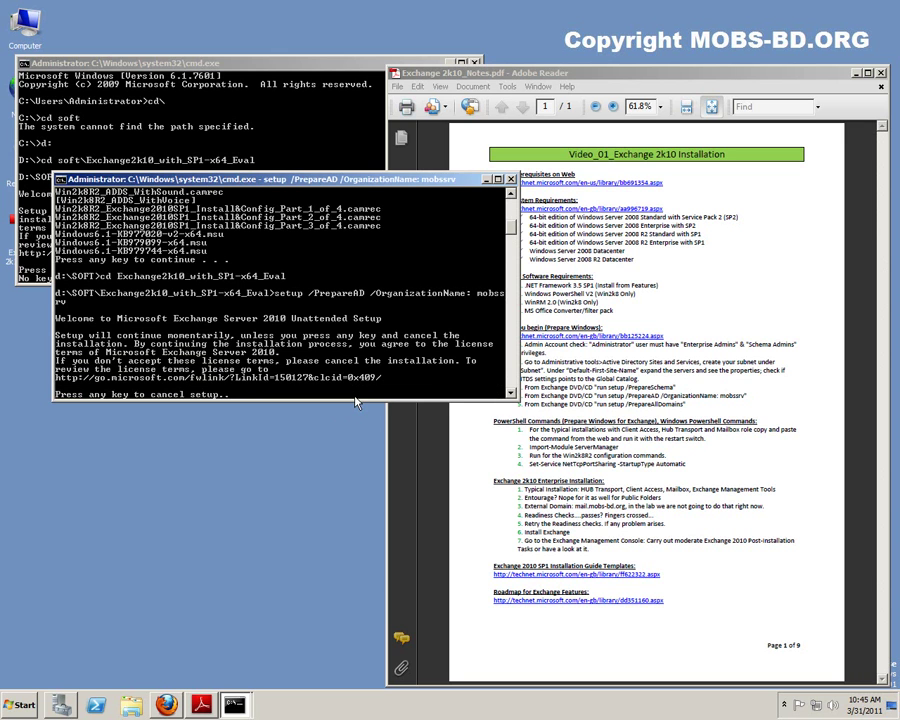
click(256, 425)
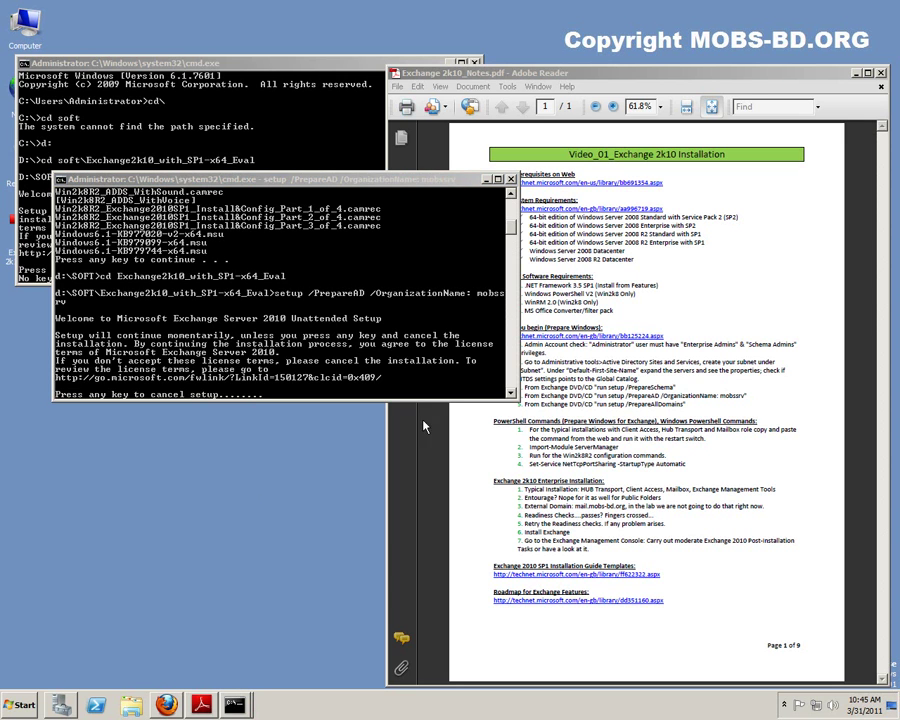
click(511, 393)
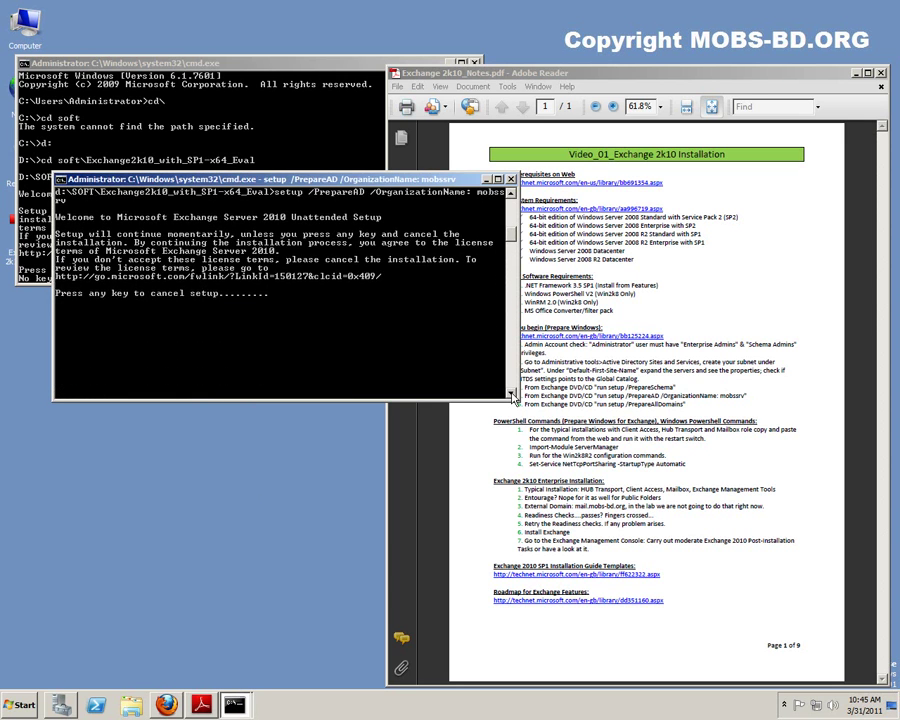
scroll(511, 393, down, 1)
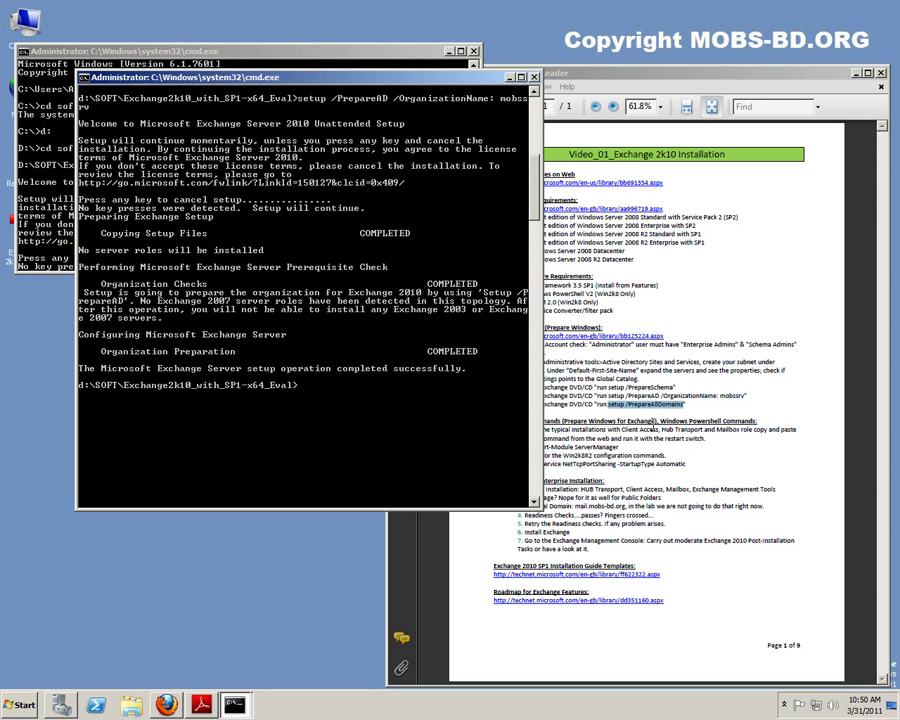
Paste "setup /PrepareAllDomains" from the Exchange notes into the second Command Prompt and run it.
click(408, 558)
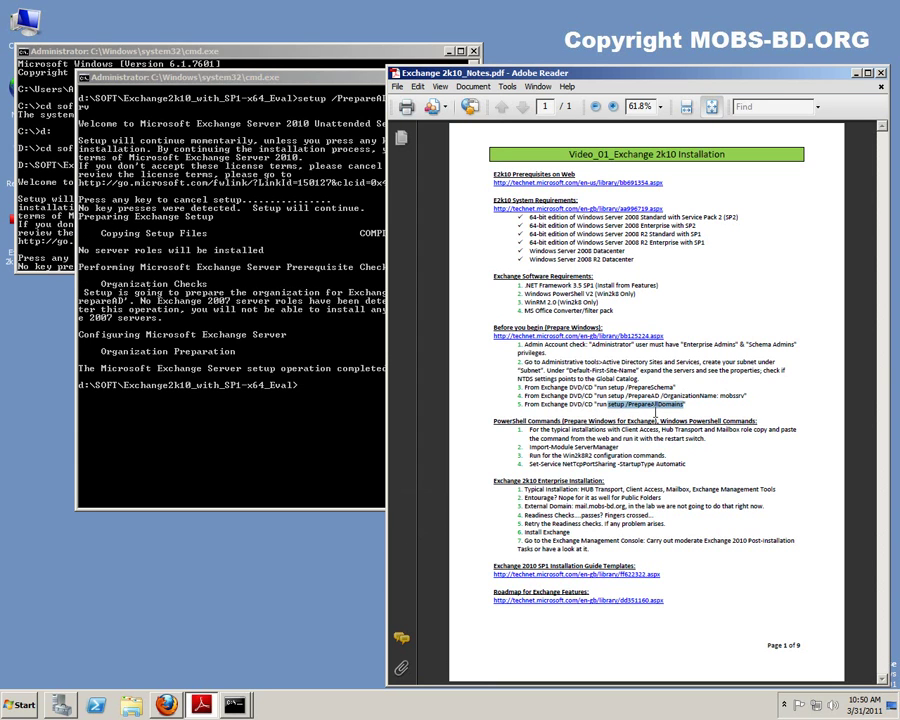
click(330, 413)
right_click(352, 405)
click(385, 433)
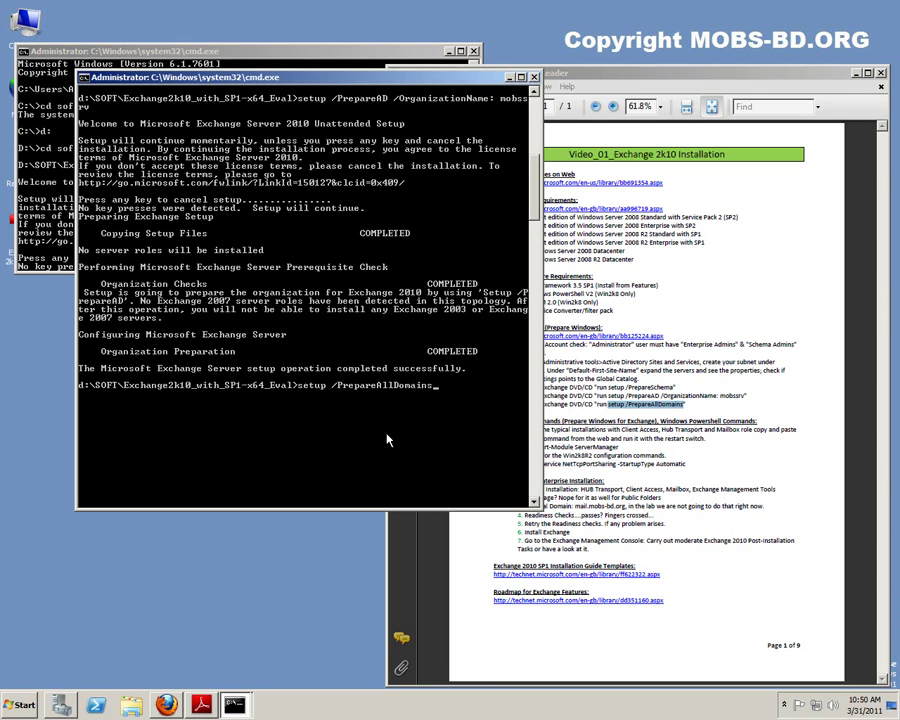
key(Return)
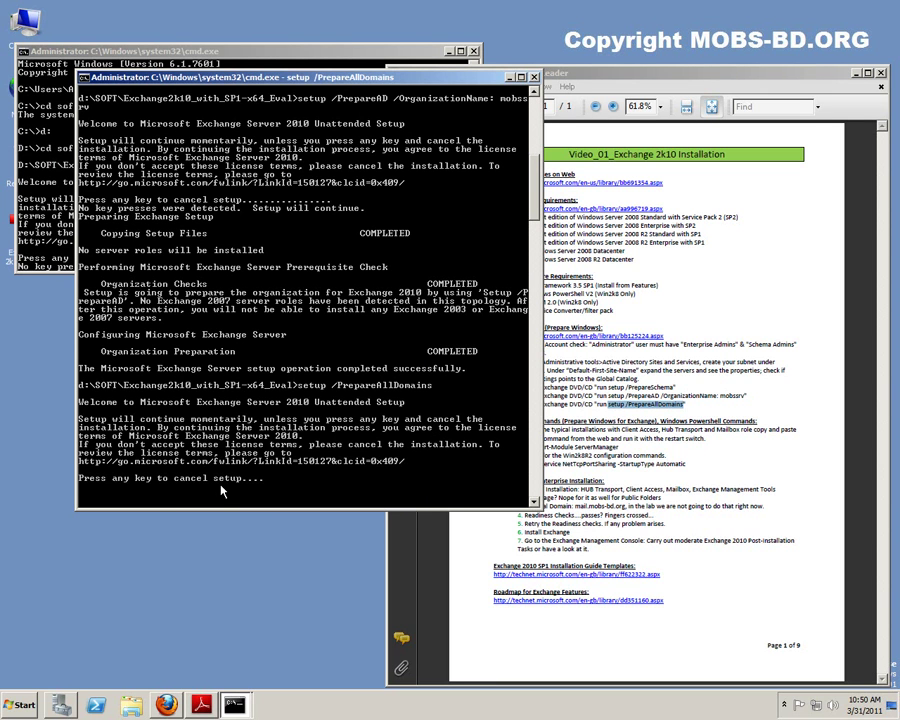
Stretch both Command Prompt windows to full height and review the output of the PrepareSchema and PrepareAD commands.
double_click(312, 509)
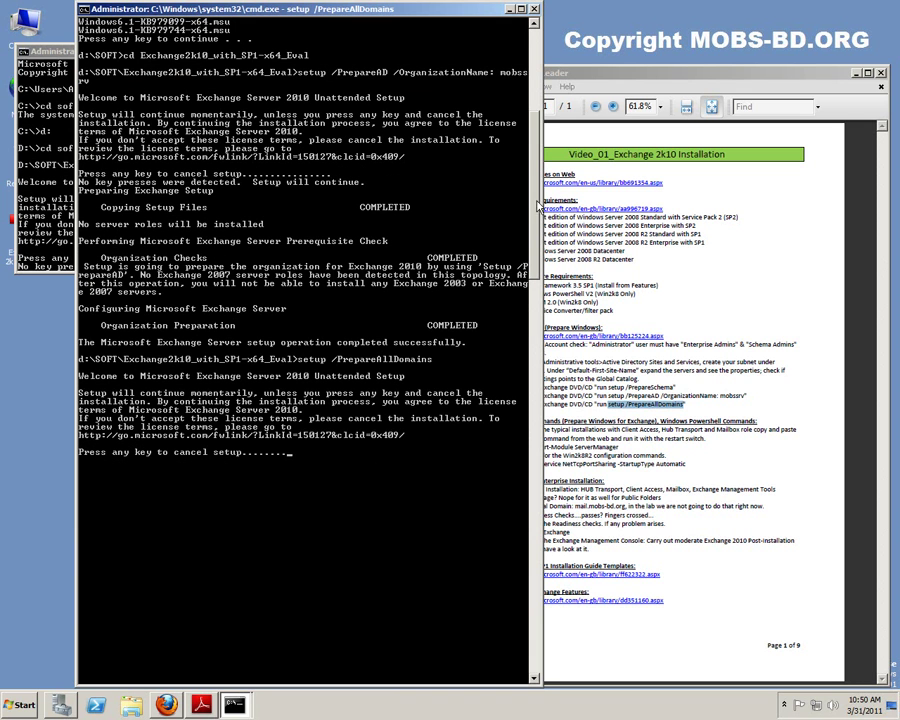
scroll(546, 163, up, 5)
scroll(546, 163, up, 2)
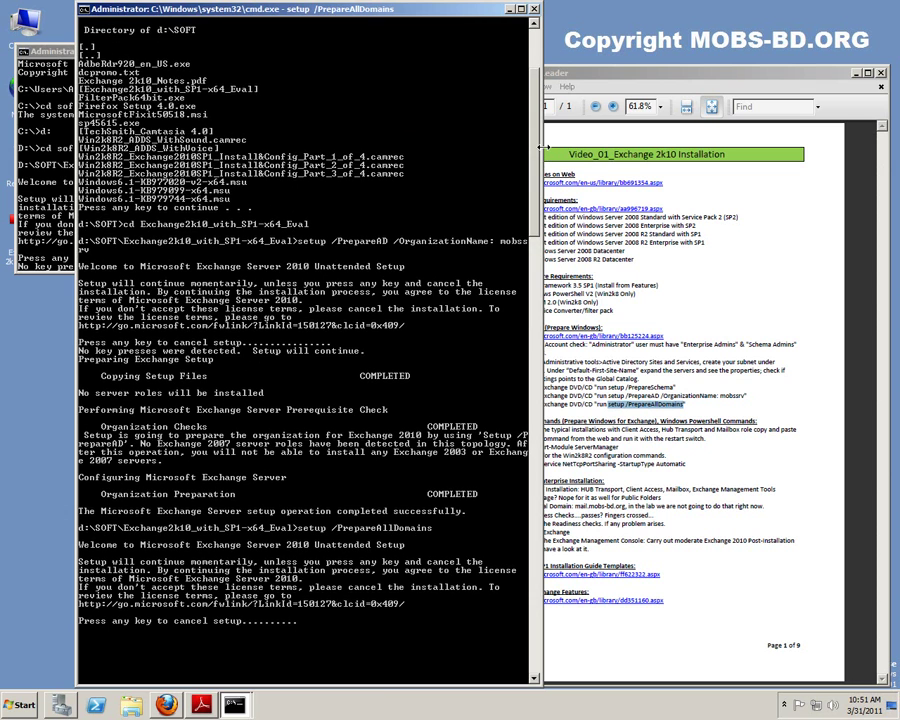
click(46, 224)
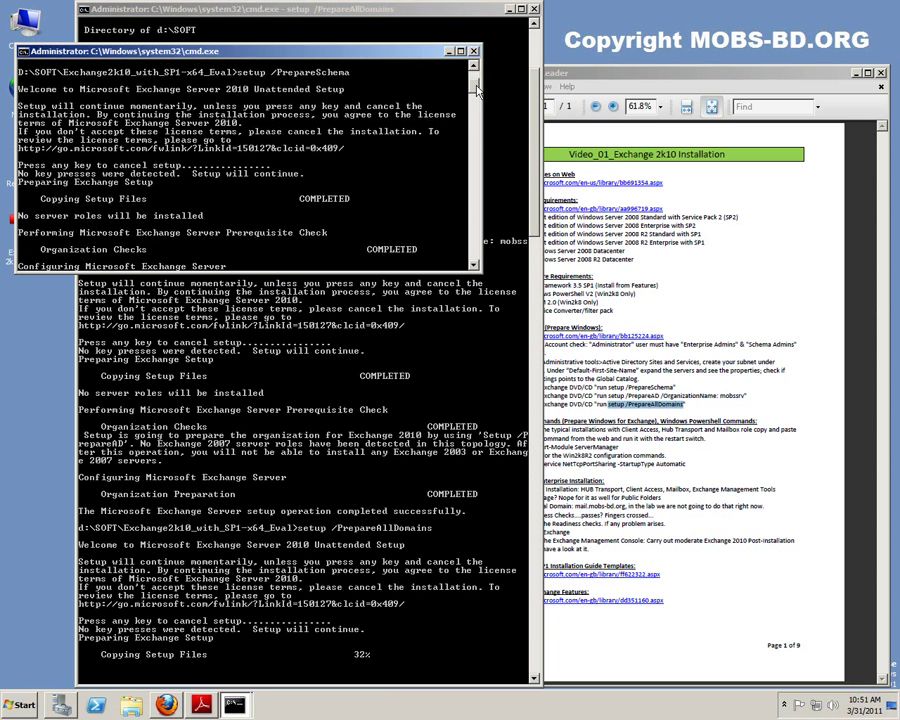
double_click(335, 272)
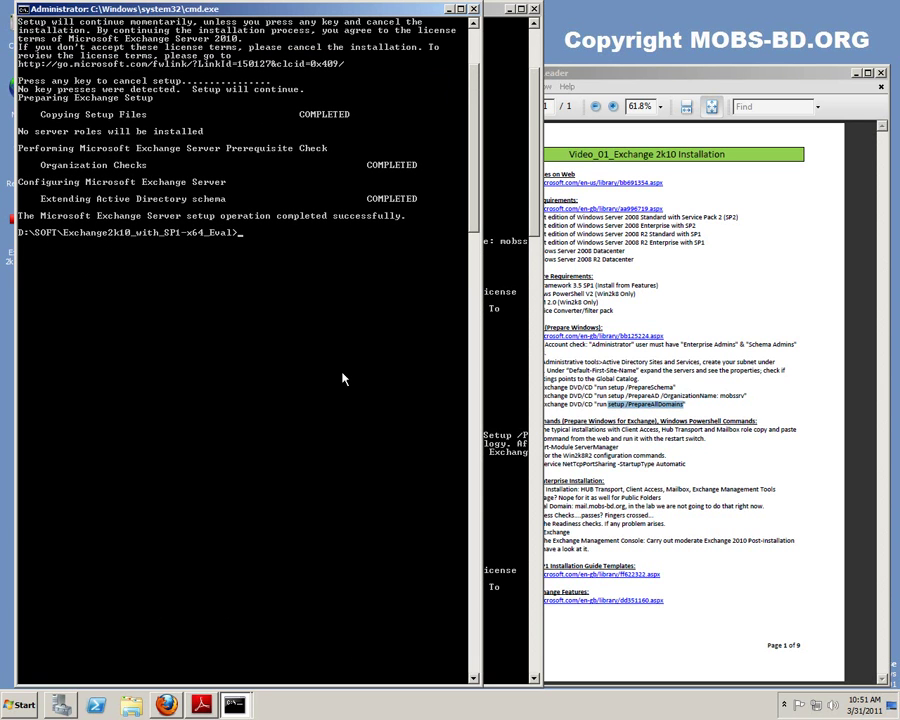
scroll(455, 160, up, 5)
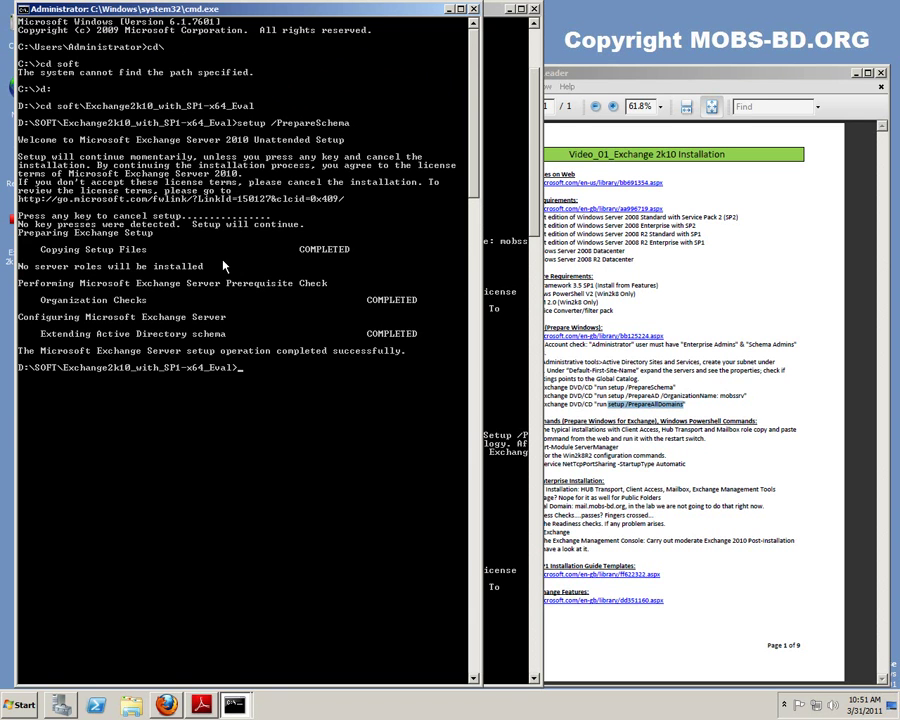
click(494, 303)
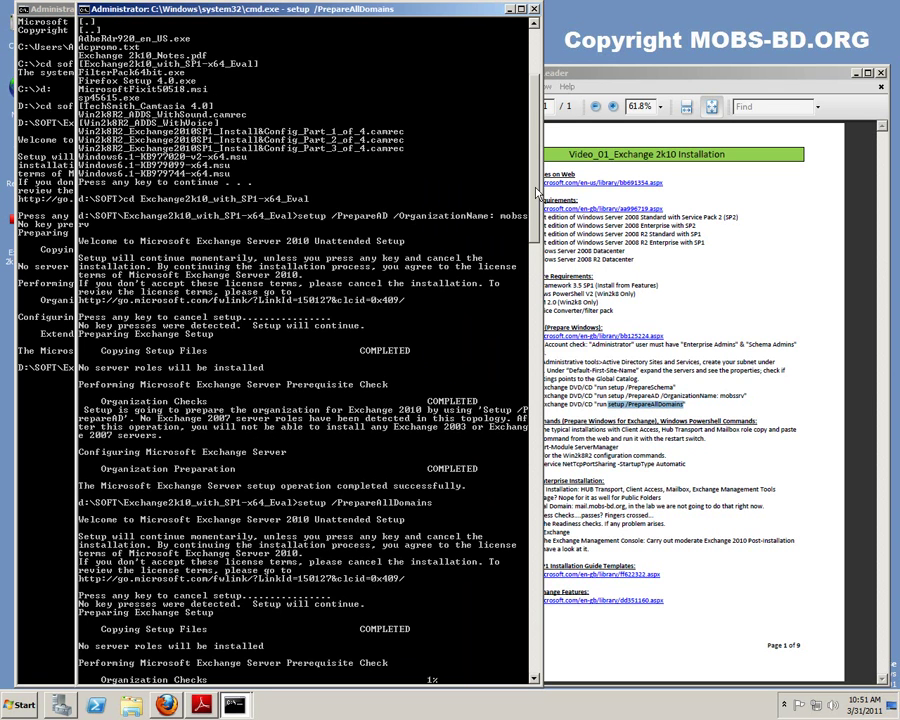
drag(537, 193, 537, 228)
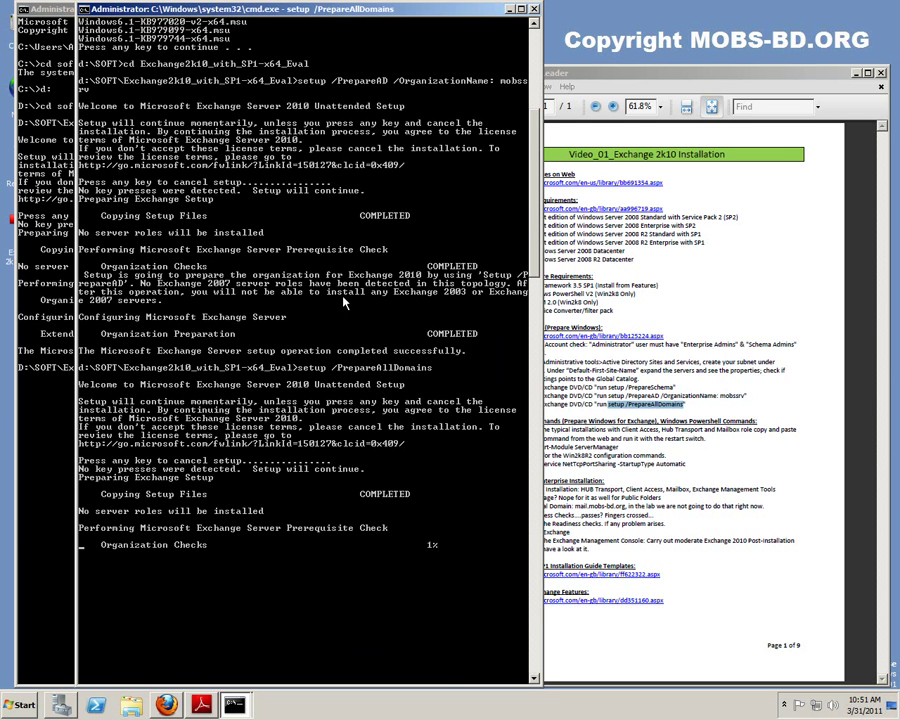
Examine the PrepareAD message about Exchange 2003 and Exchange 2007 servers, marking its text in the output.
right_click(85, 281)
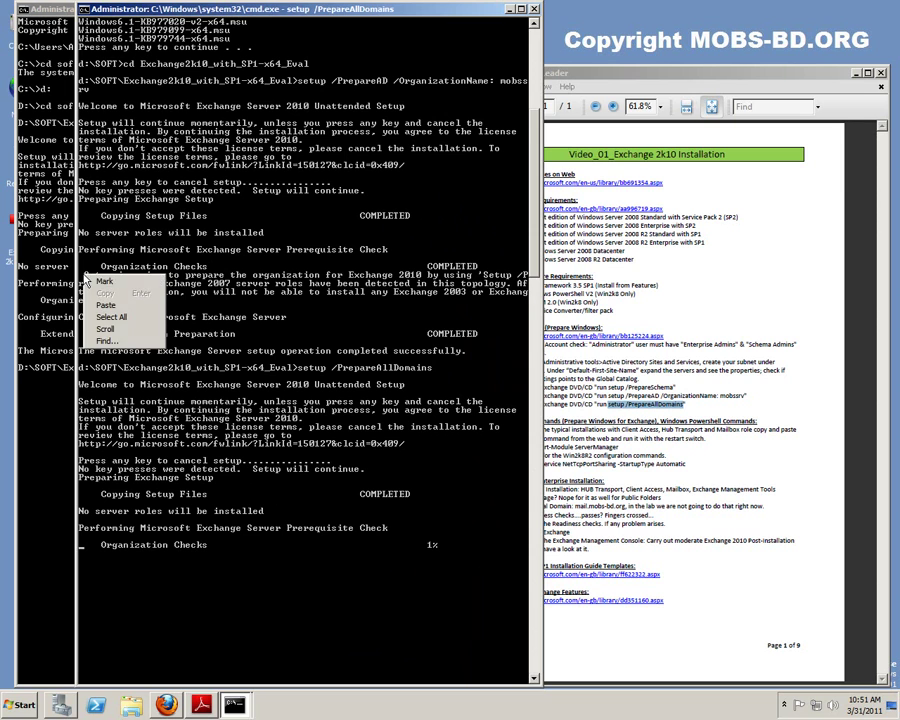
click(100, 290)
drag(84, 272, 520, 298)
click(510, 305)
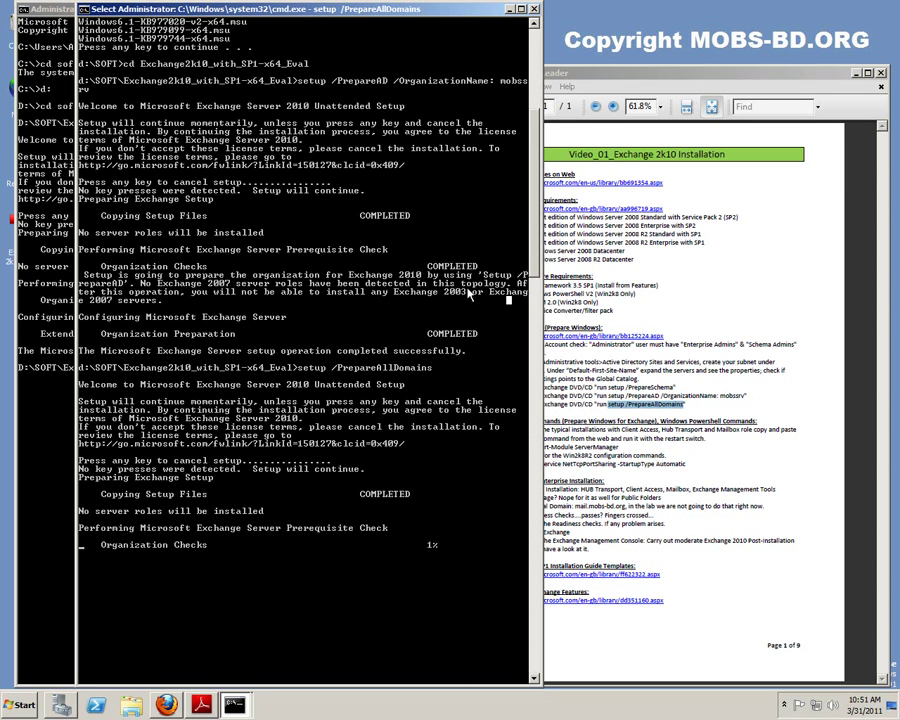
click(357, 461)
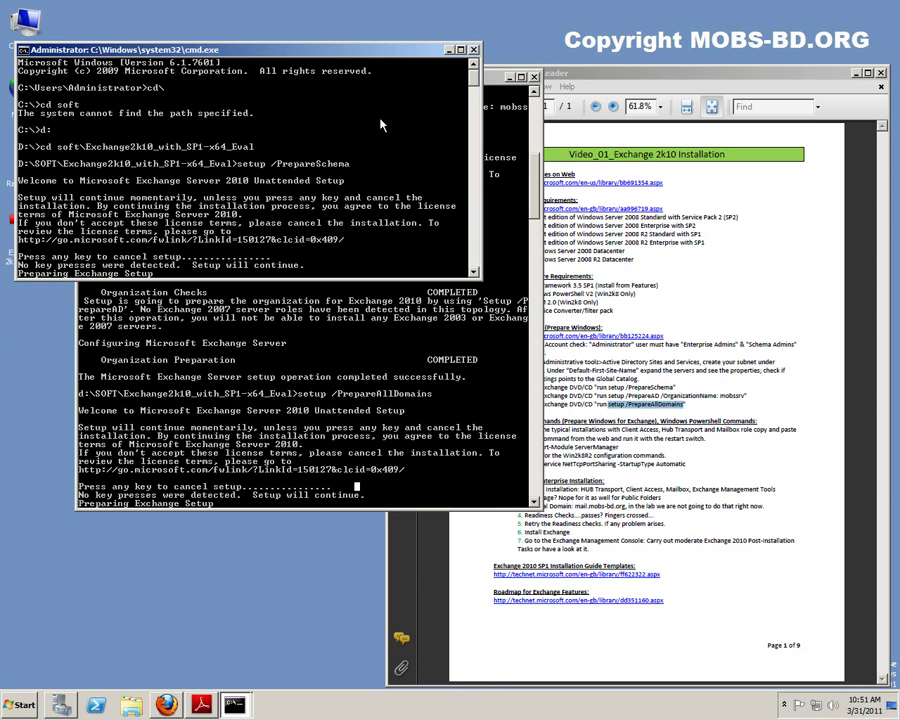
Check the end of the PrepareSchema output and the progress of the PrepareAllDomains setup.
scroll(476, 85, up, 7)
click(446, 371)
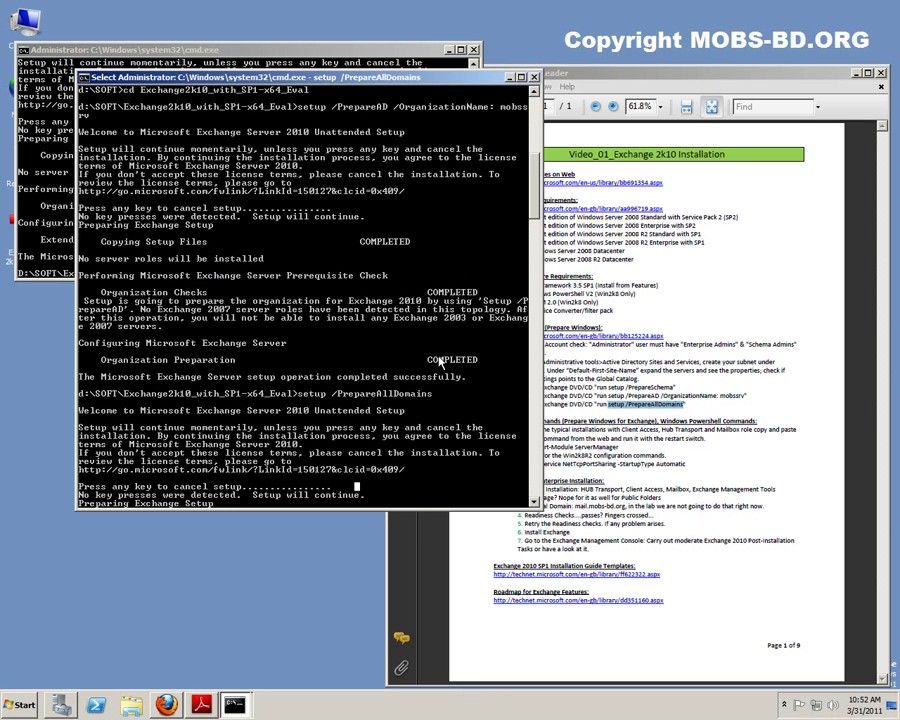
scroll(440, 364, down, 2)
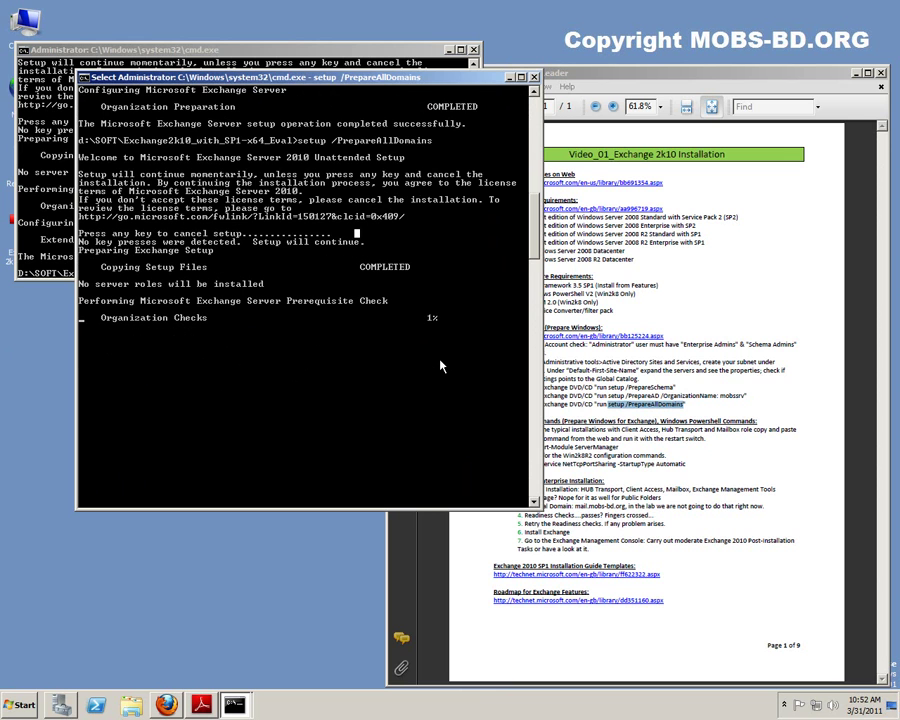
click(440, 352)
double_click(372, 77)
click(376, 316)
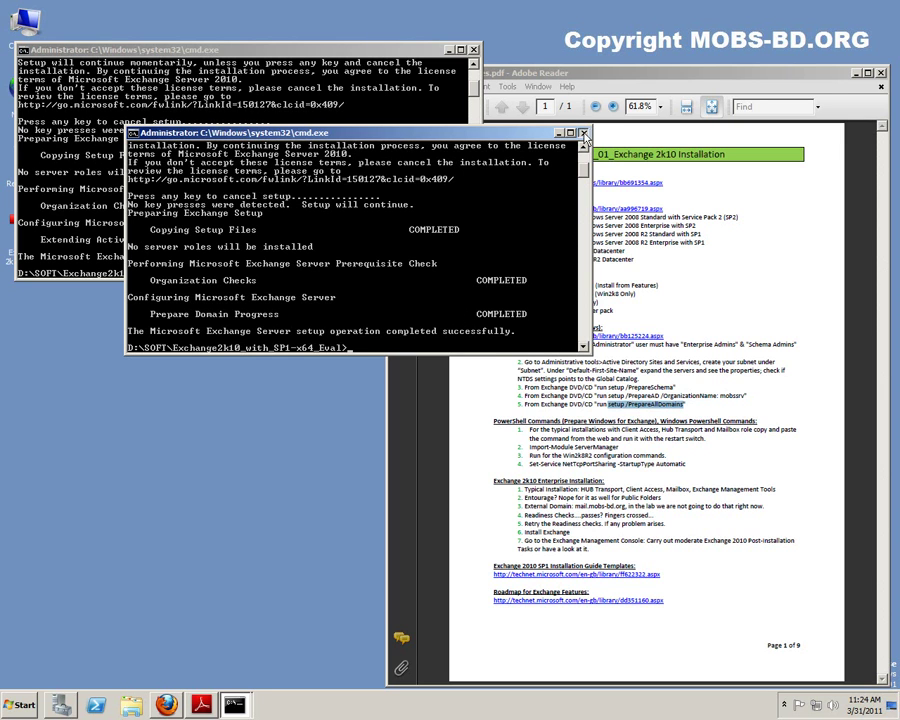
Close both Command Prompt windows, leaving the Exchange notes open.
key(alt+F4)
click(474, 50)
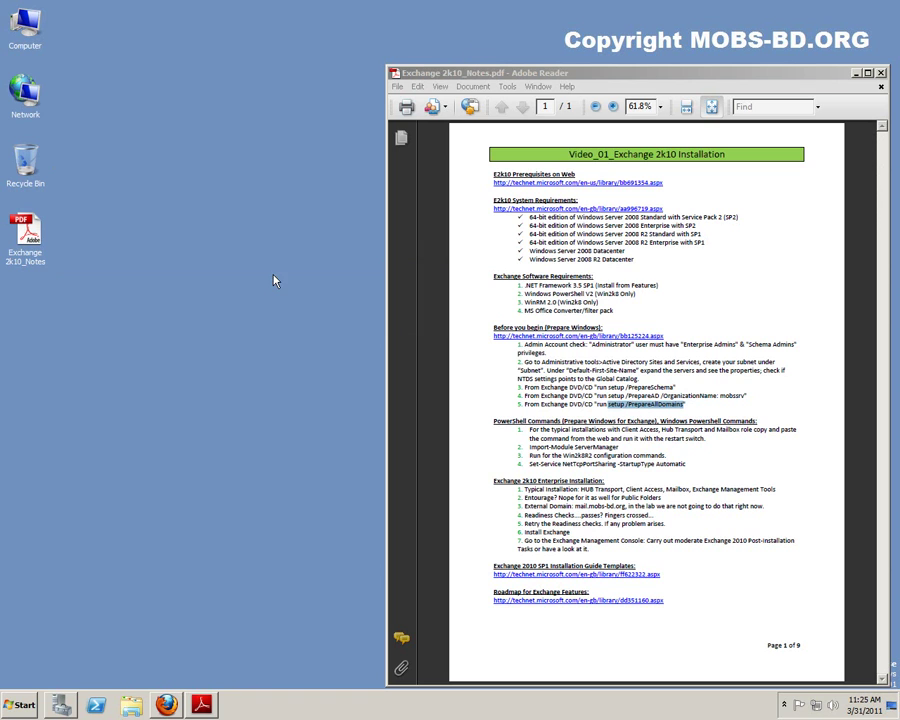
Open Windows PowerShell and run the Import-Module ServerManager command copied from the Exchange notes.
click(97, 707)
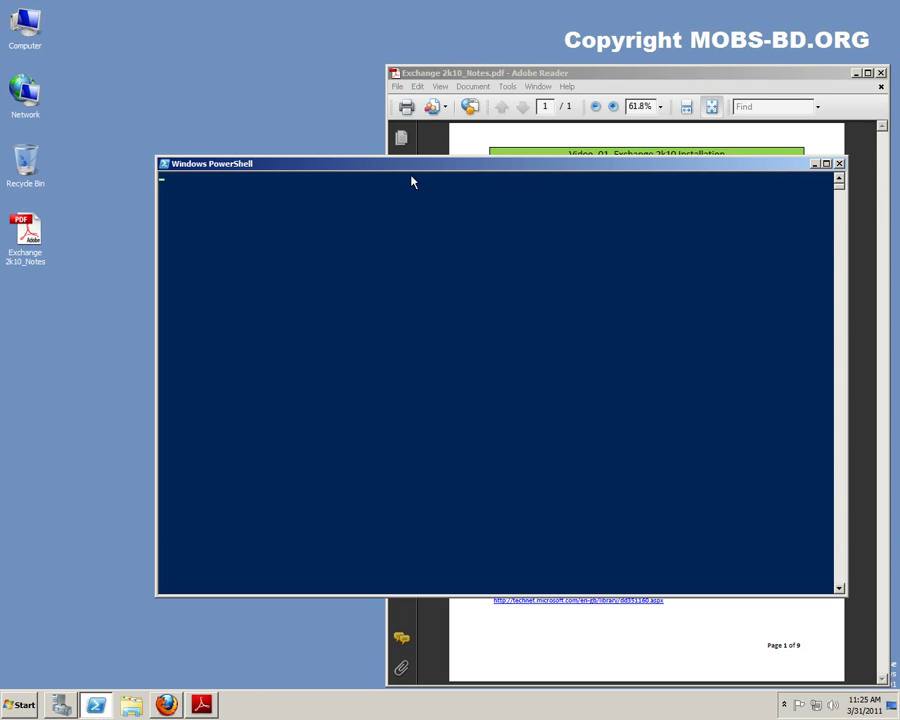
drag(423, 172, 315, 91)
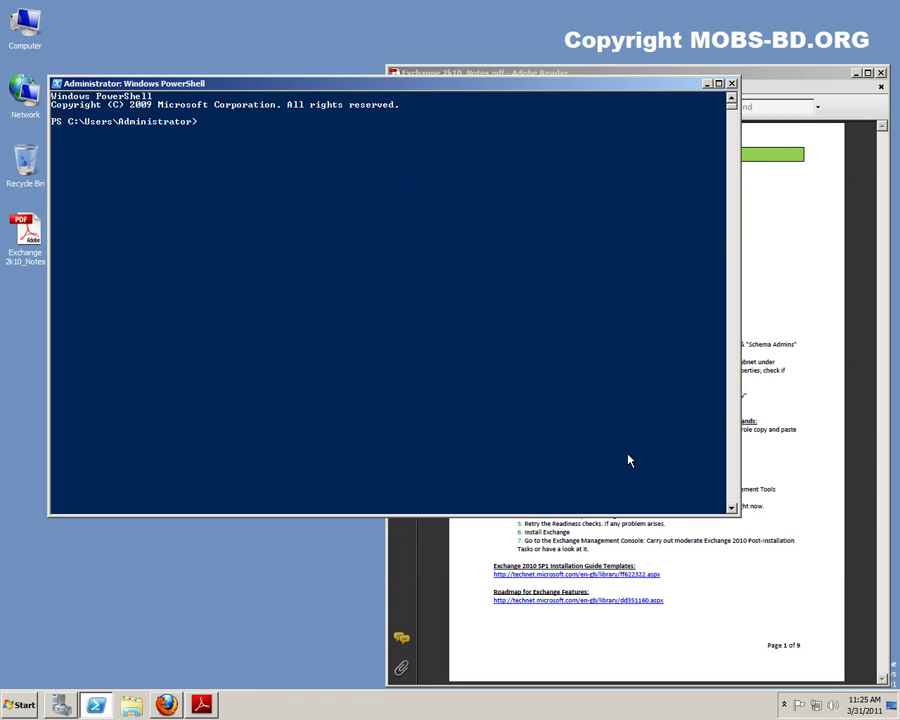
click(657, 547)
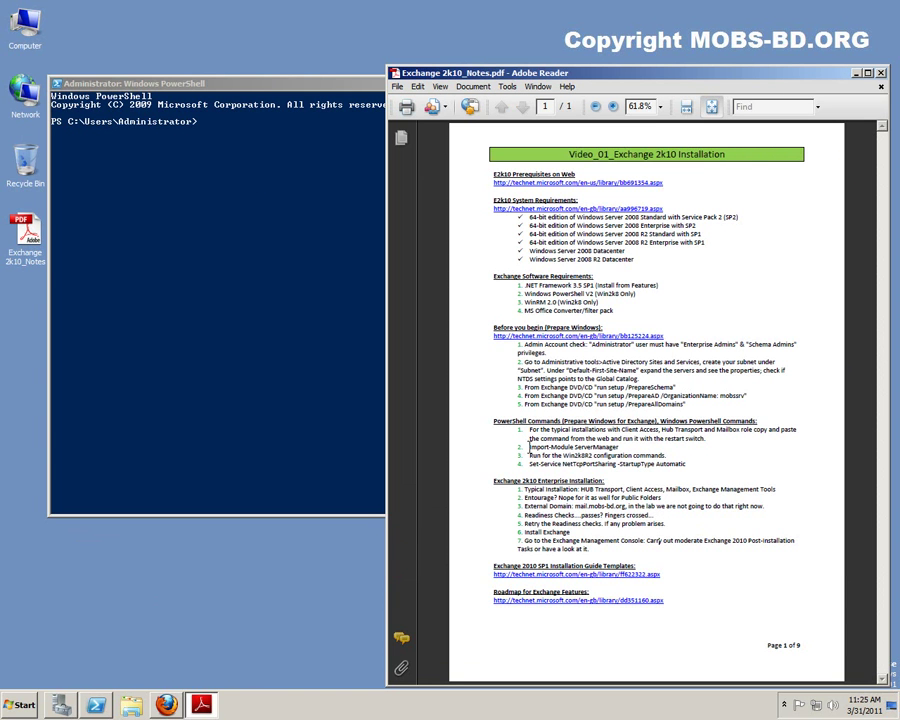
drag(615, 450, 546, 452)
right_click(546, 452)
click(563, 457)
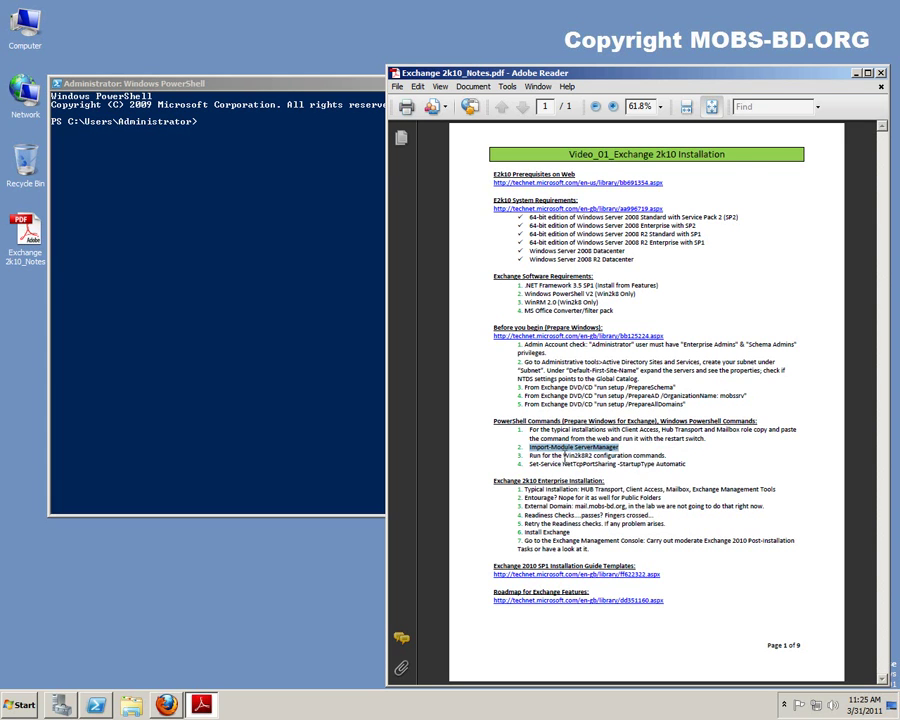
right_click(366, 376)
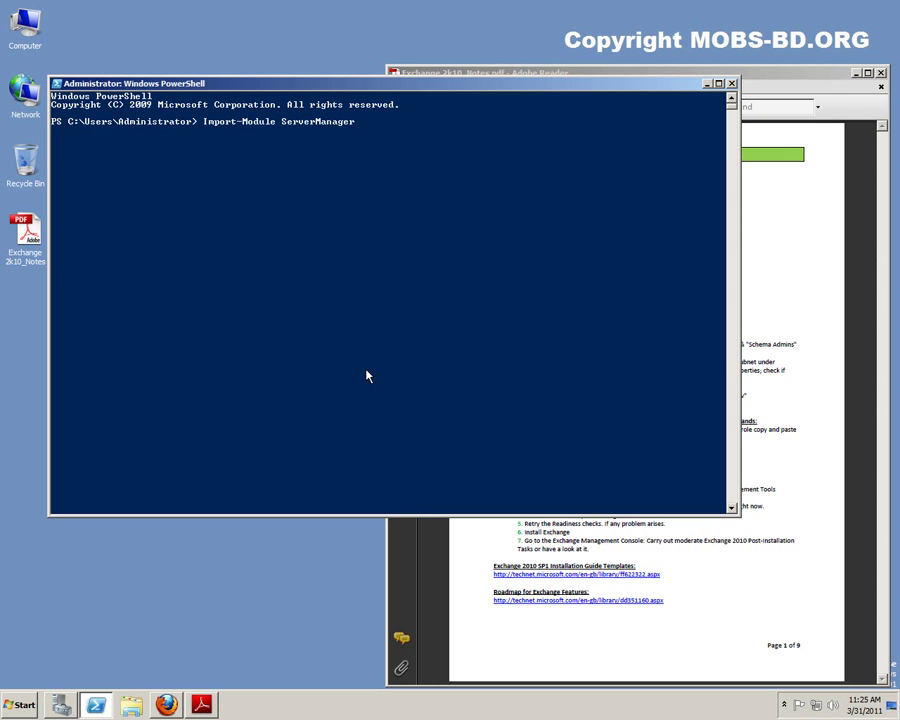
key(Return)
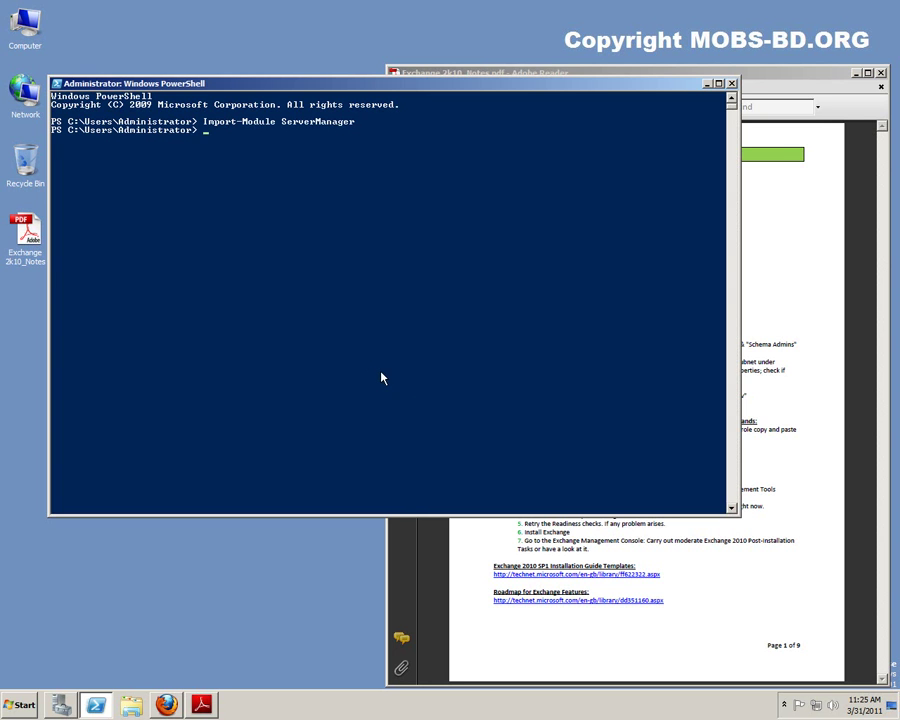
Copy Set-Service NetTcpPortSharing -StartupType Automatic from the Exchange notes and run it in PowerShell.
click(700, 548)
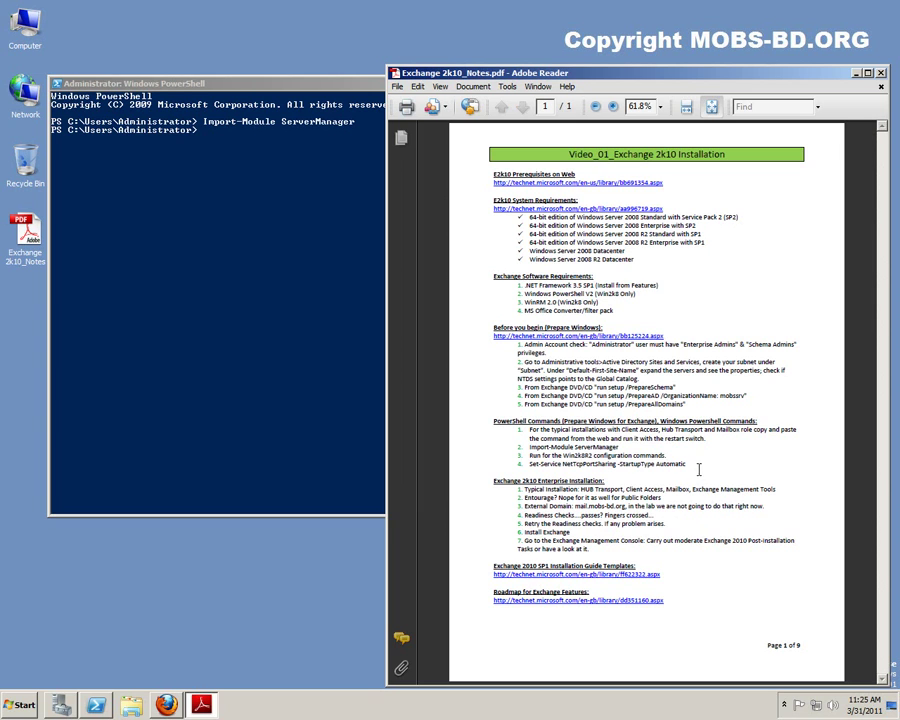
drag(687, 464, 561, 464)
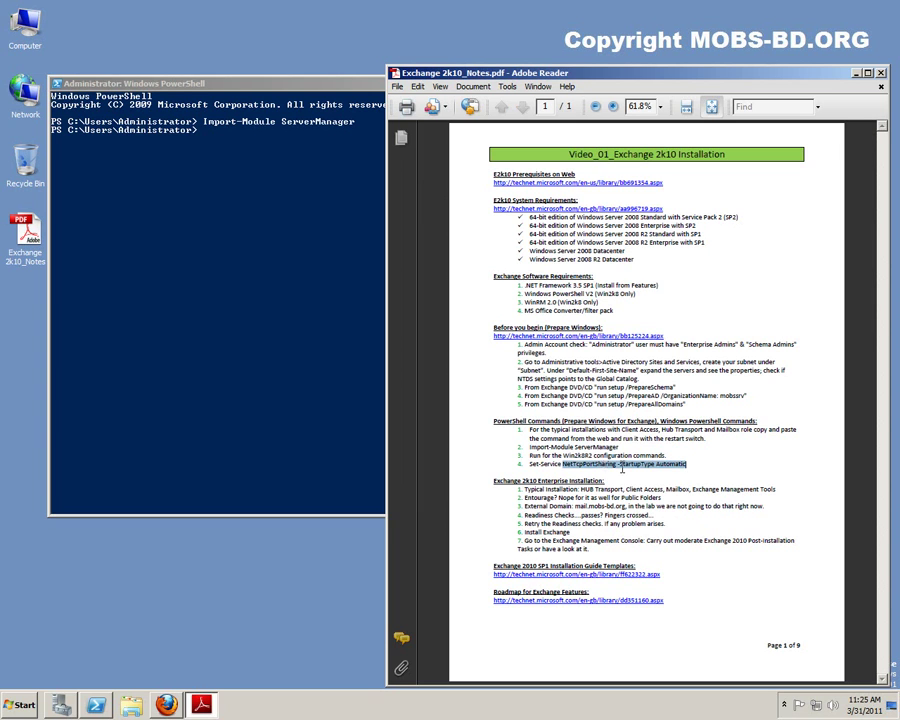
right_click(537, 468)
click(558, 474)
click(315, 342)
right_click(315, 342)
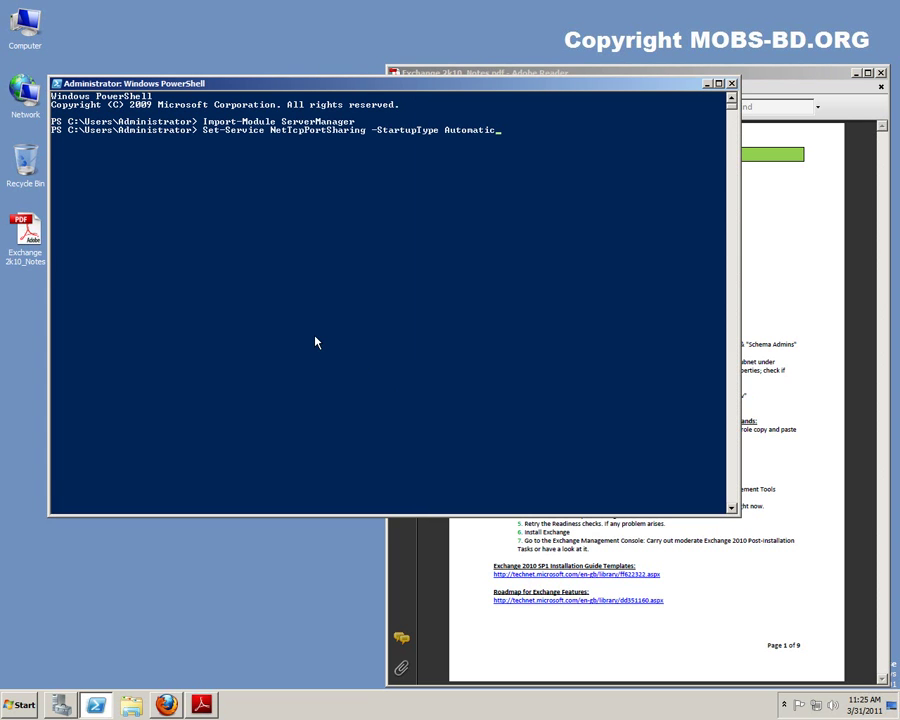
Switch to Firefox and copy the Windows Server 2008 R2 Add-WindowsFeature command for a typical Client Access, Hub Transport and Mailbox installation.
click(681, 545)
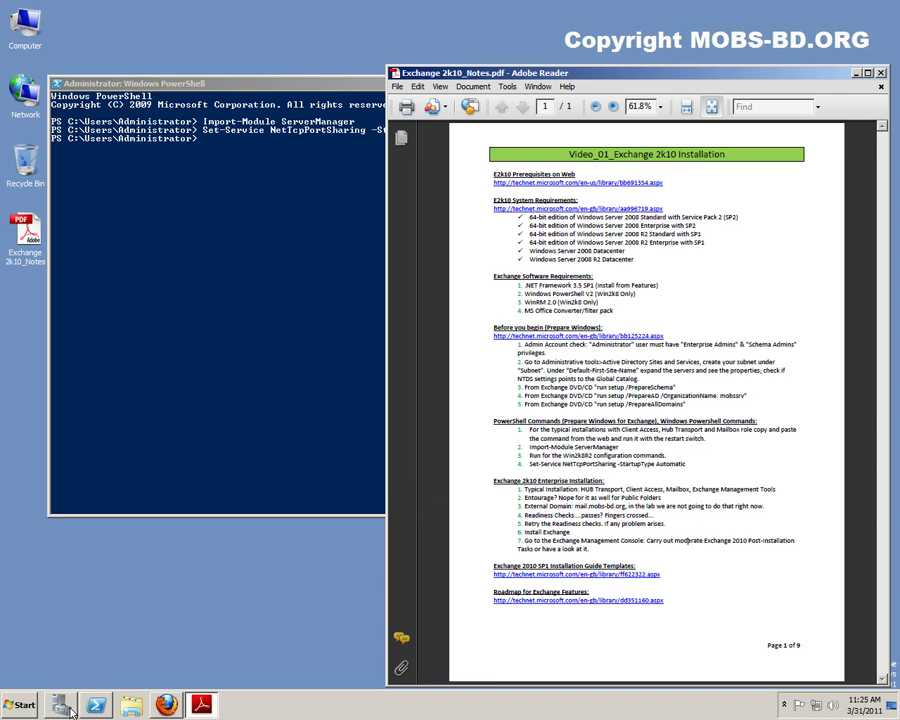
click(167, 705)
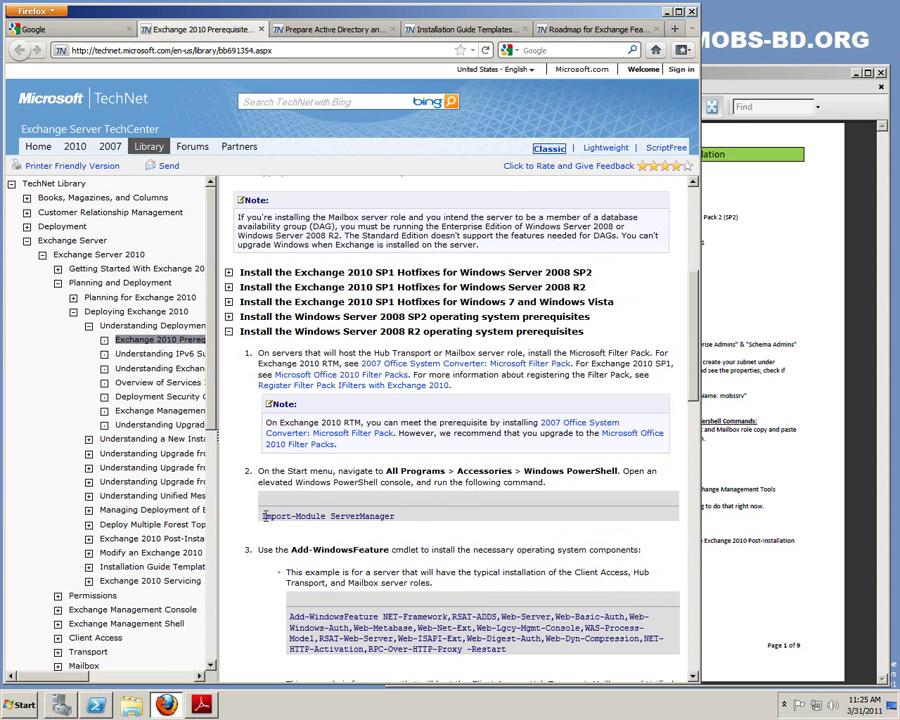
scroll(397, 522, down, 3)
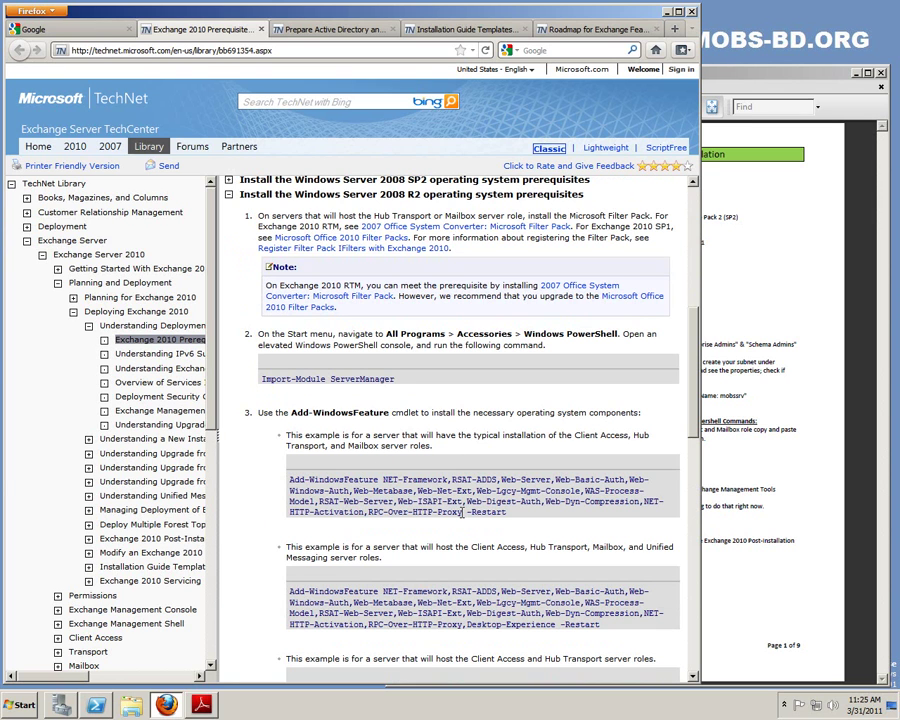
drag(507, 512, 289, 480)
right_click(290, 478)
click(310, 481)
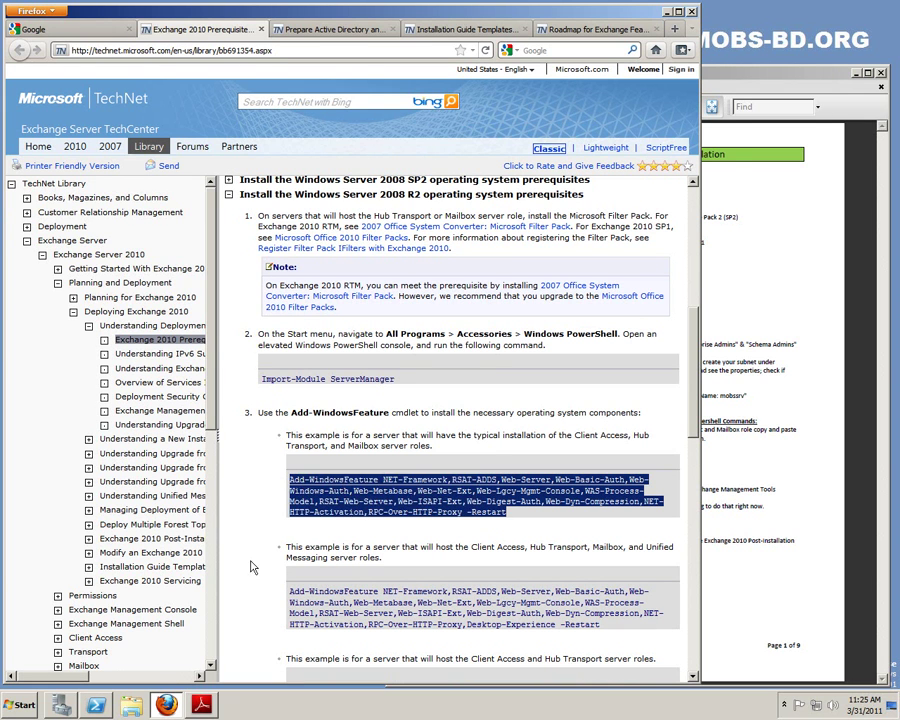
Run the copied Add-WindowsFeature command in PowerShell without its -Restart switch.
key(alt+Tab)
right_click(276, 417)
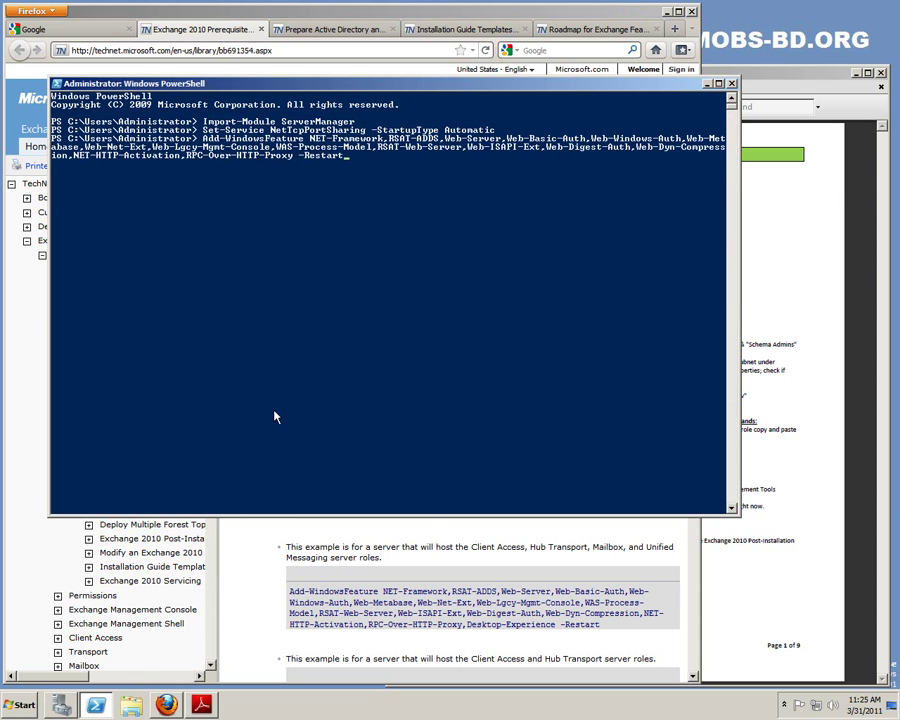
key(BackSpace)
key(BackSpace)
key(BackSpace)
key(BackSpace)
key(BackSpace)
key(BackSpace)
key(BackSpace)
key(BackSpace)
key(BackSpace)
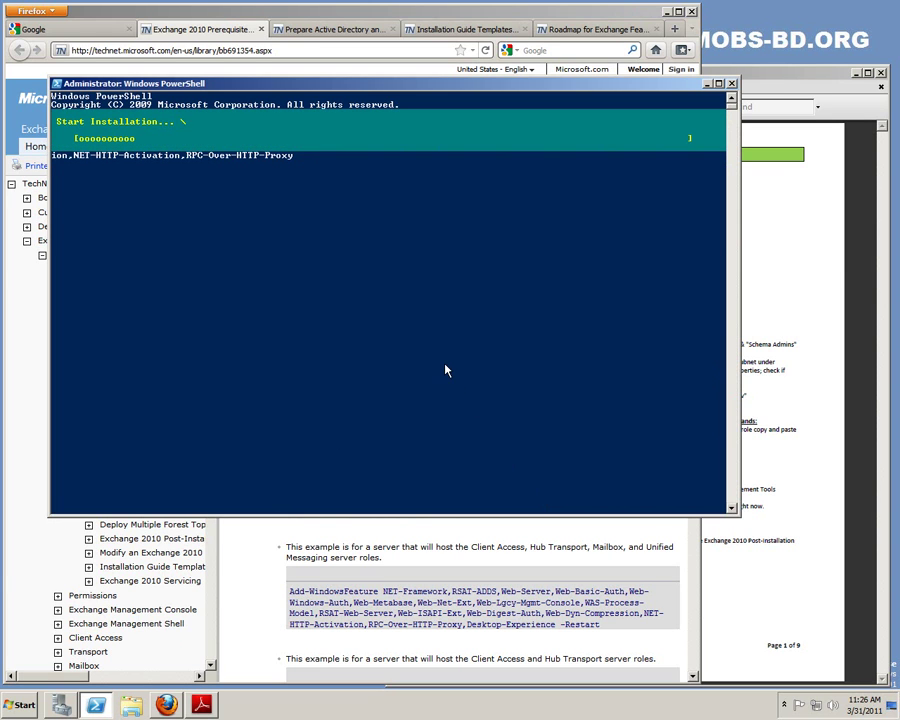
Examine the TechNet Add-WindowsFeature examples for the different server roles, marking Client Access in the typical installation example.
click(527, 546)
scroll(561, 545, down, 2)
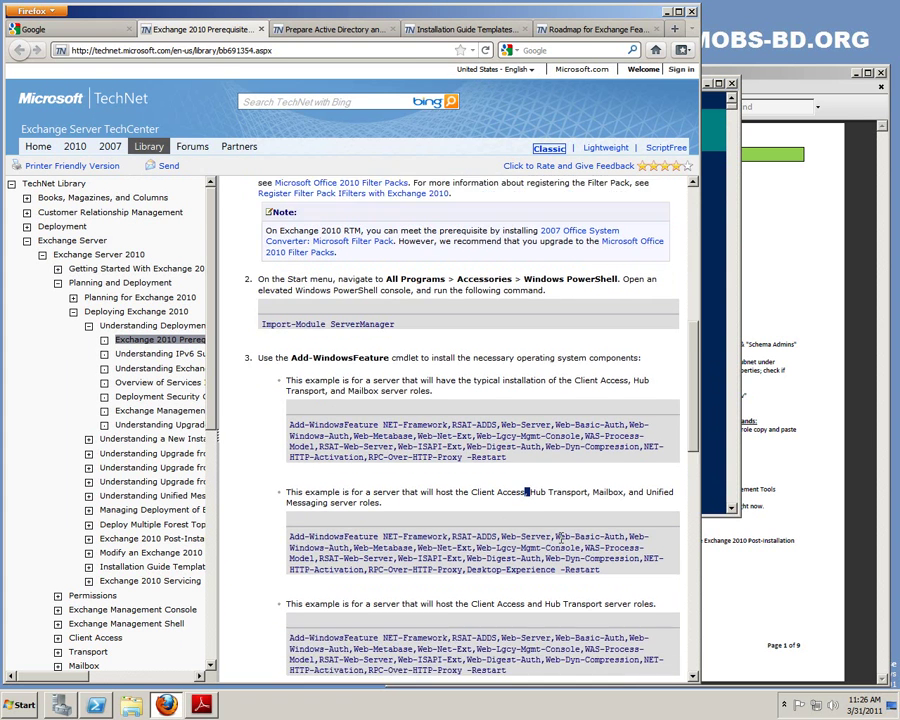
scroll(561, 545, up, 2)
scroll(561, 545, up, 2)
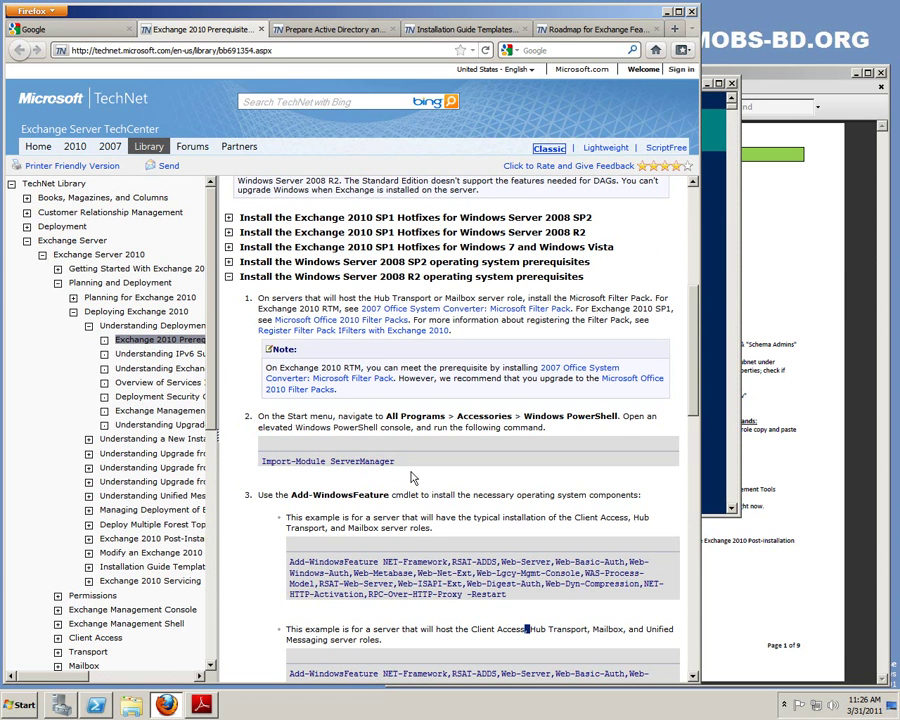
scroll(413, 476, down, 10)
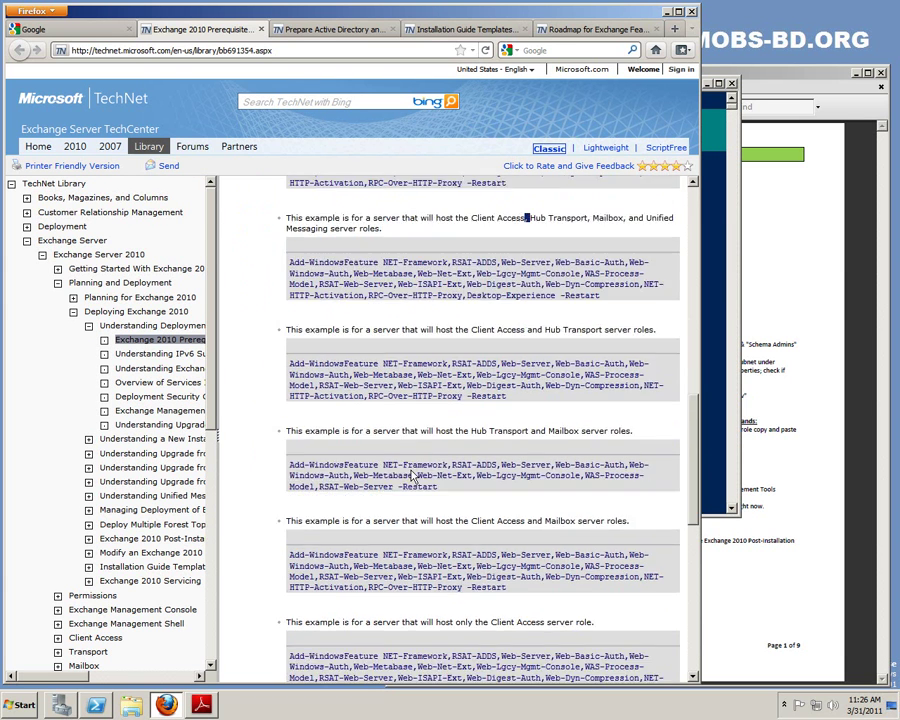
scroll(410, 470, up, 1)
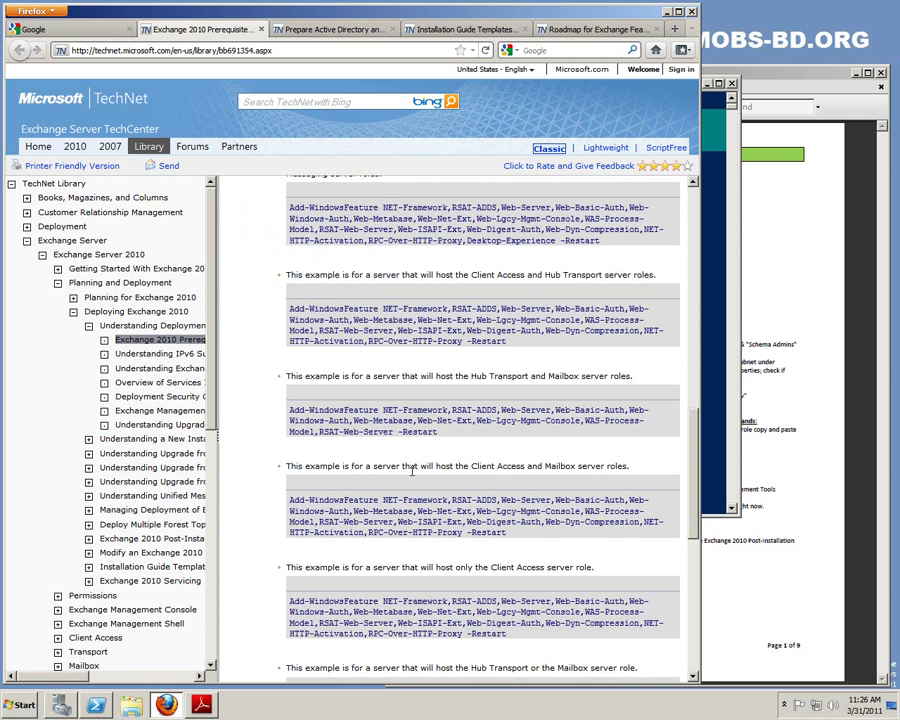
scroll(411, 470, up, 7)
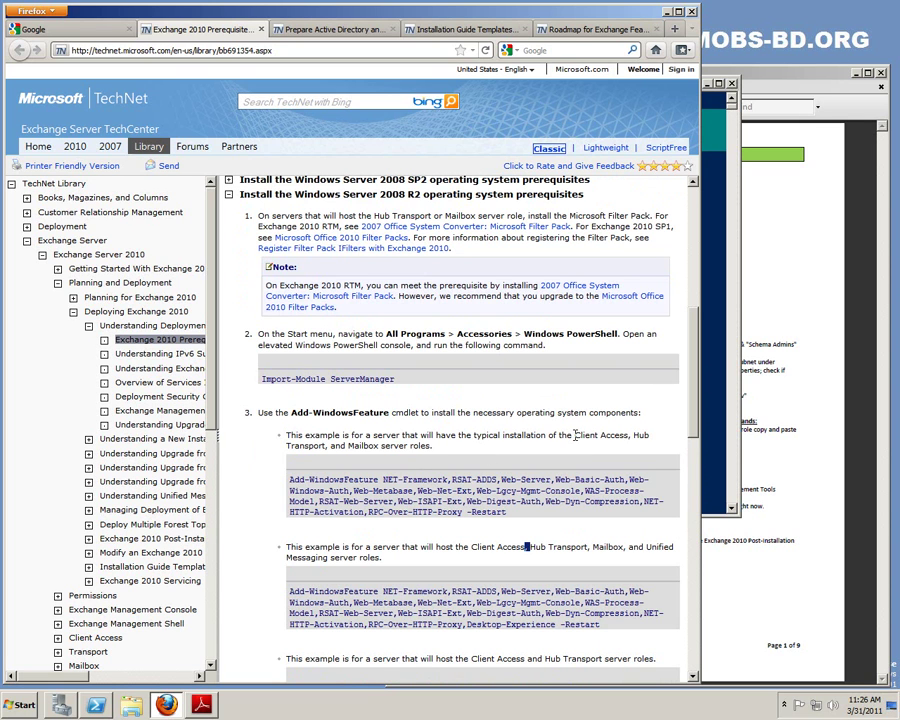
drag(575, 435, 627, 434)
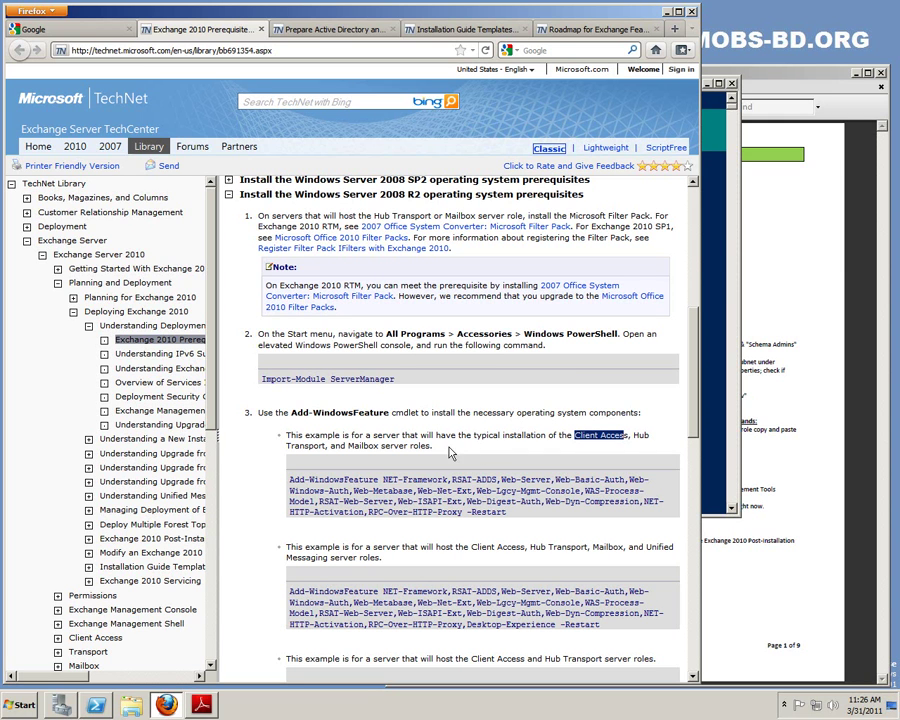
Review the remaining role examples and the SP1 hotfix section, marking the Edge Transport server role text.
scroll(430, 447, down, 10)
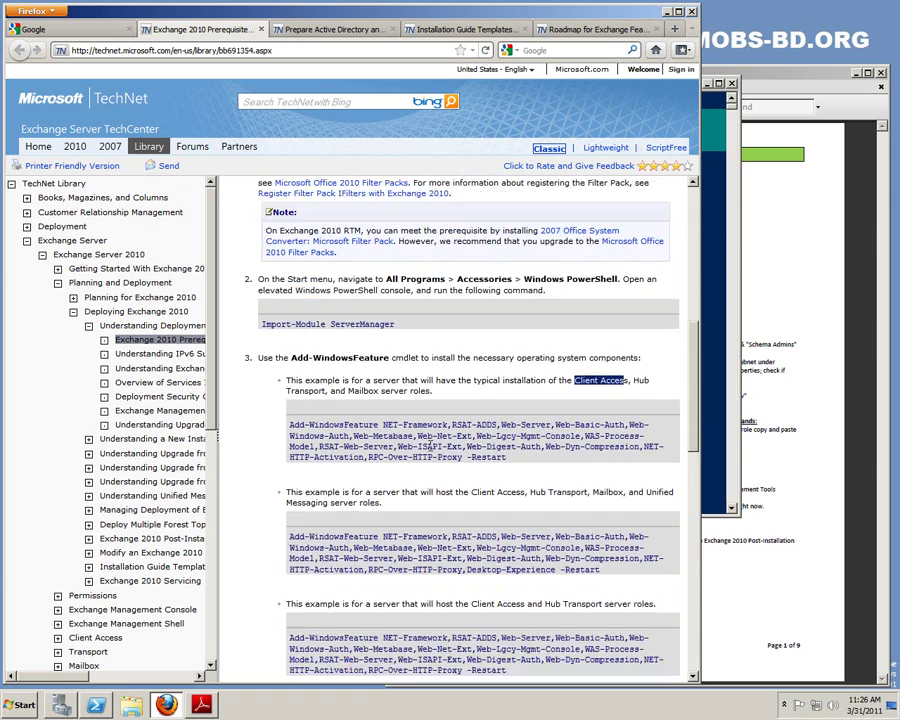
scroll(435, 452, down, 3)
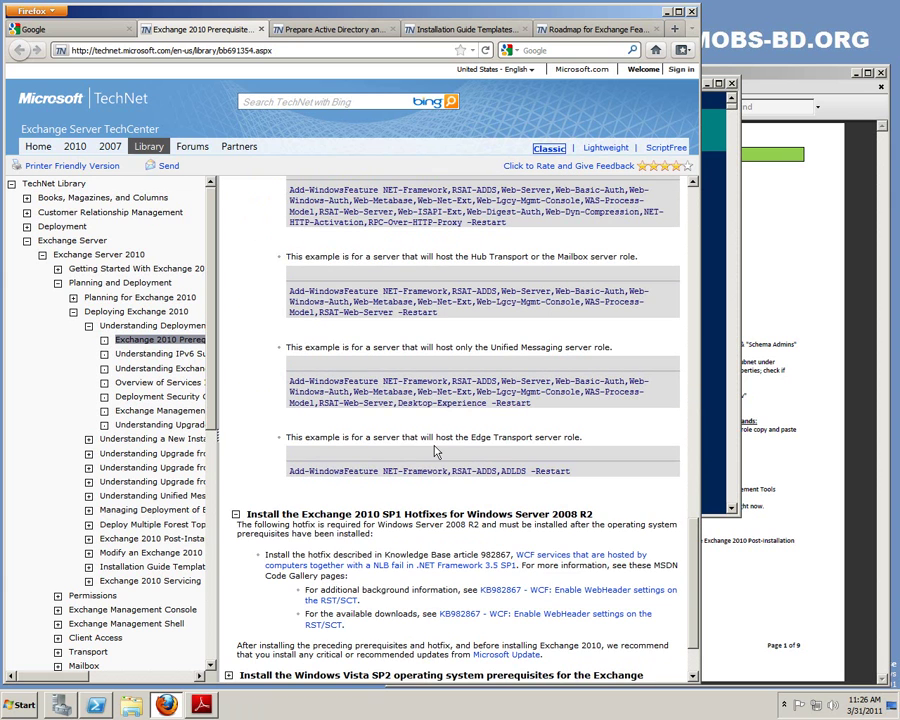
scroll(435, 452, up, 1)
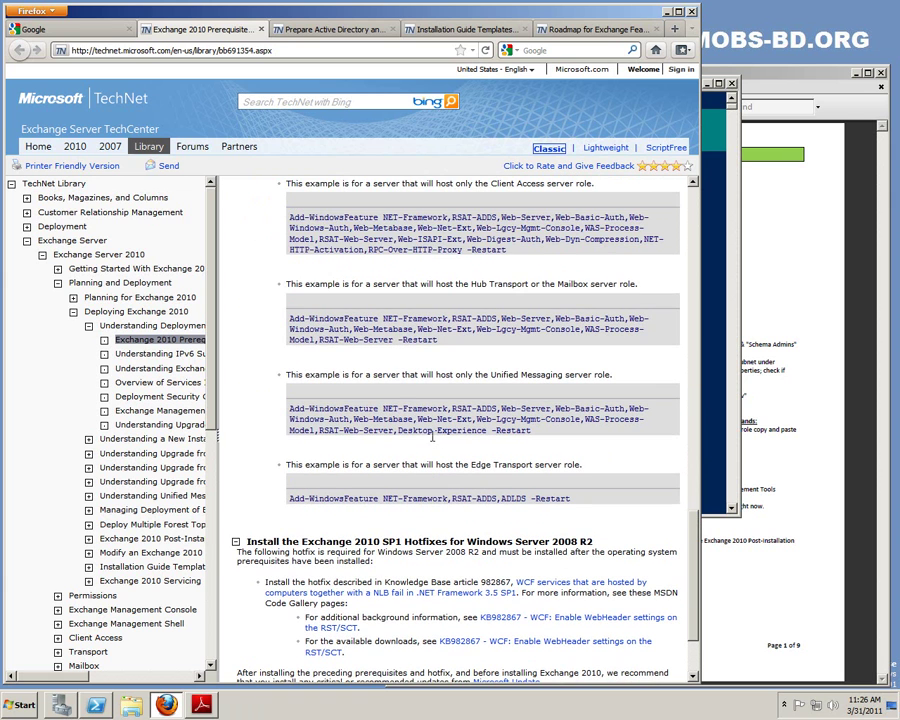
drag(467, 467, 581, 465)
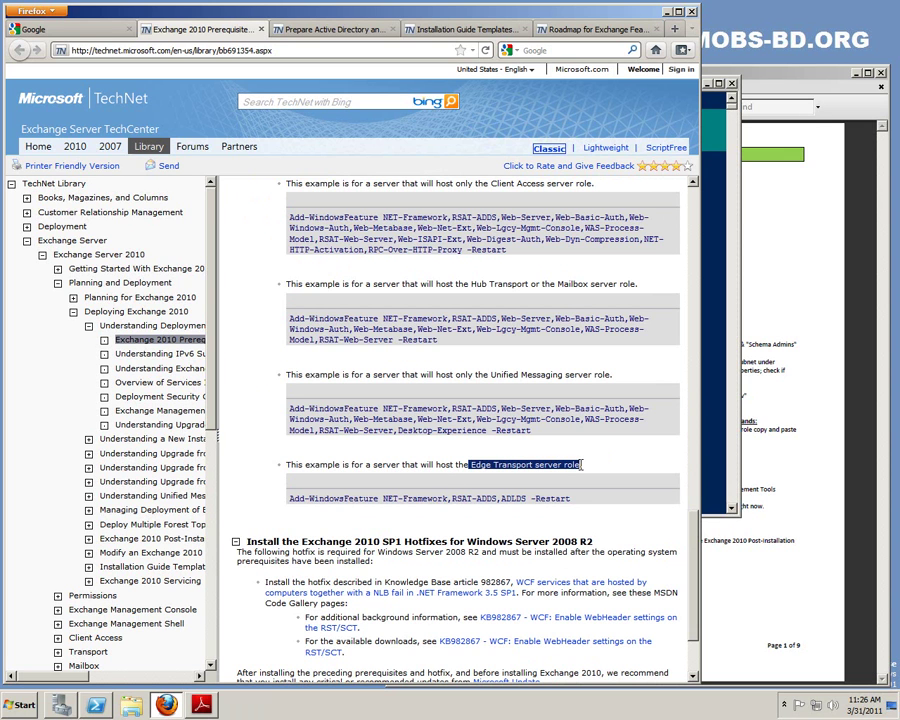
click(581, 465)
drag(581, 465, 473, 467)
scroll(473, 467, down, 3)
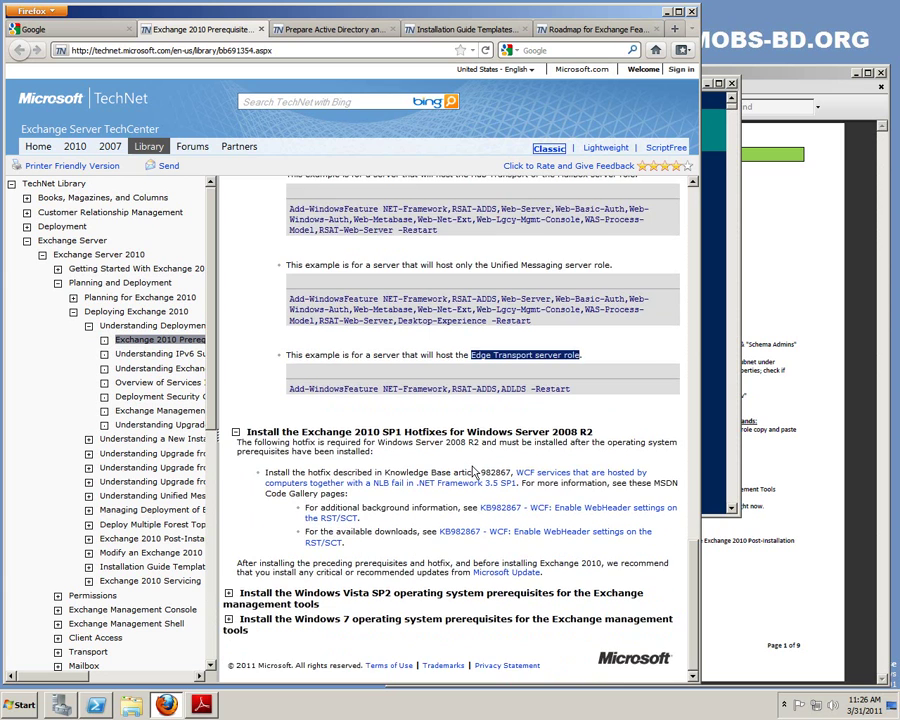
scroll(475, 470, up, 10)
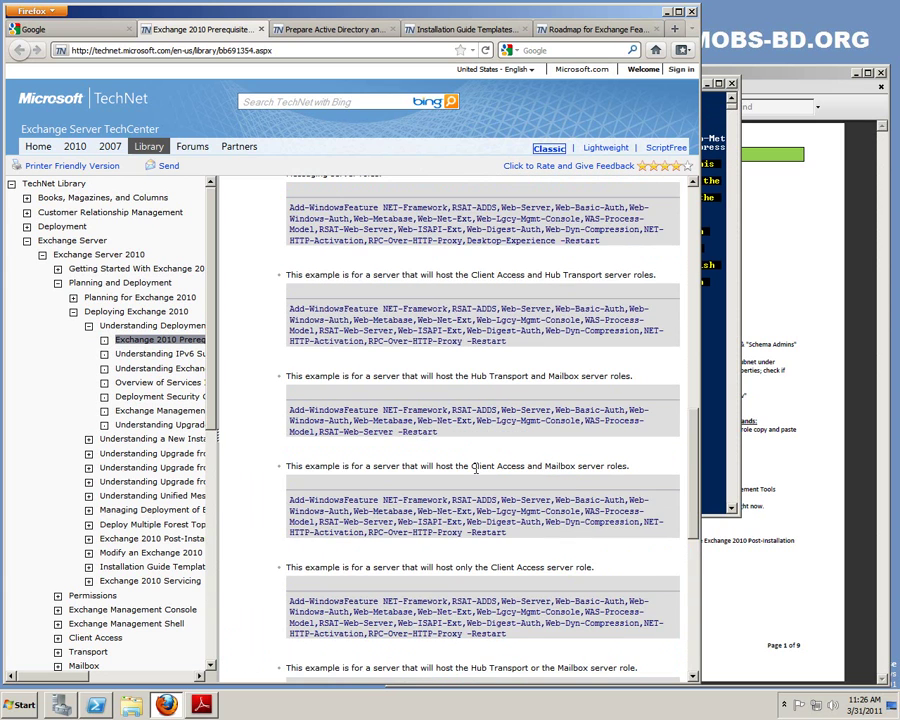
Minimize Firefox and check the feature installation output in PowerShell against the PowerShell commands in the Exchange notes.
click(666, 12)
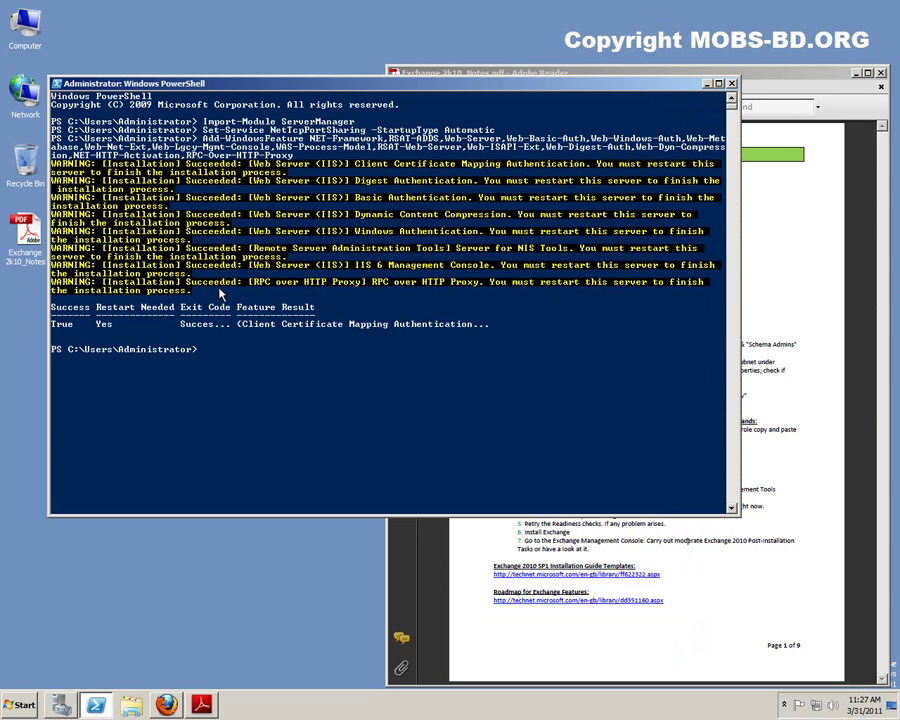
click(460, 352)
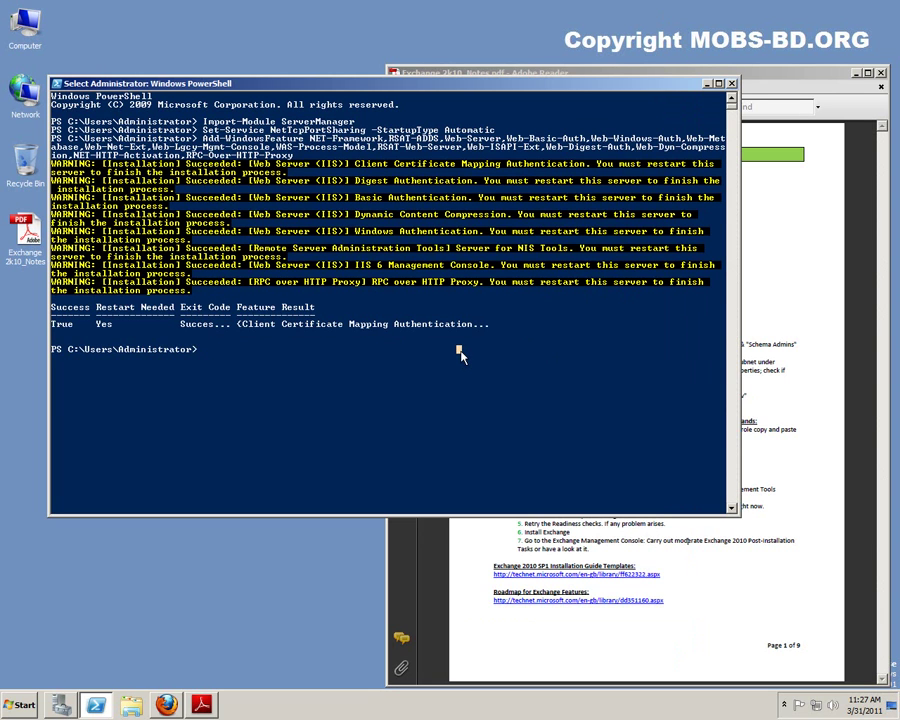
click(783, 427)
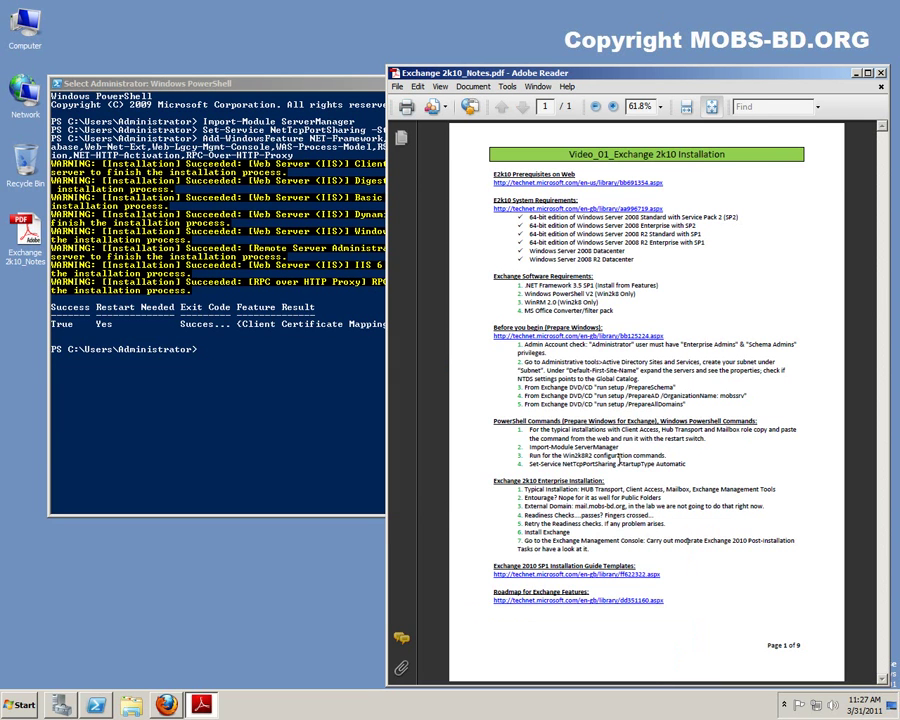
click(287, 417)
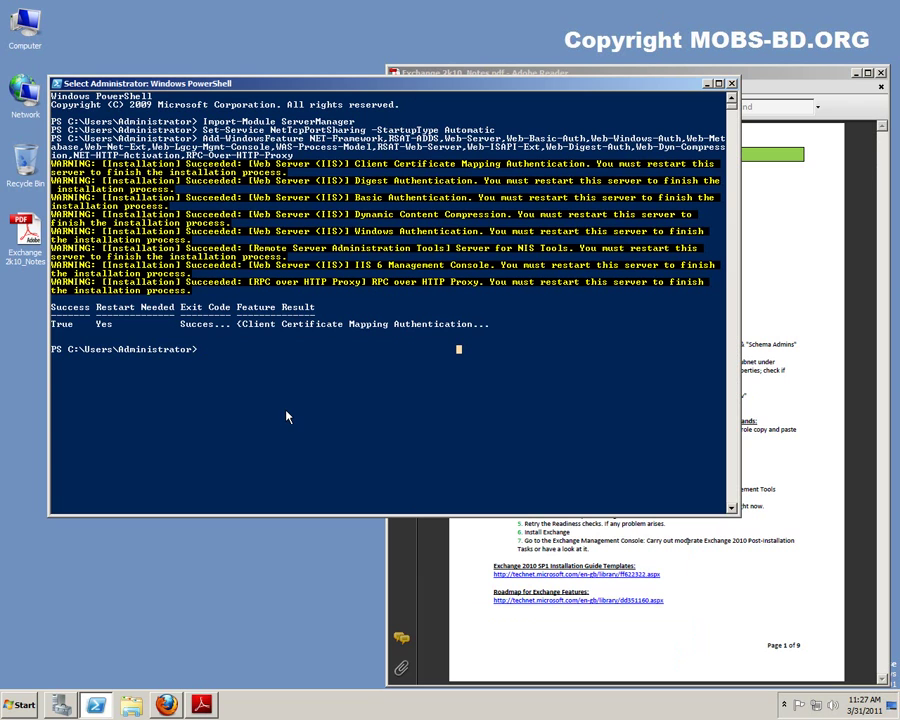